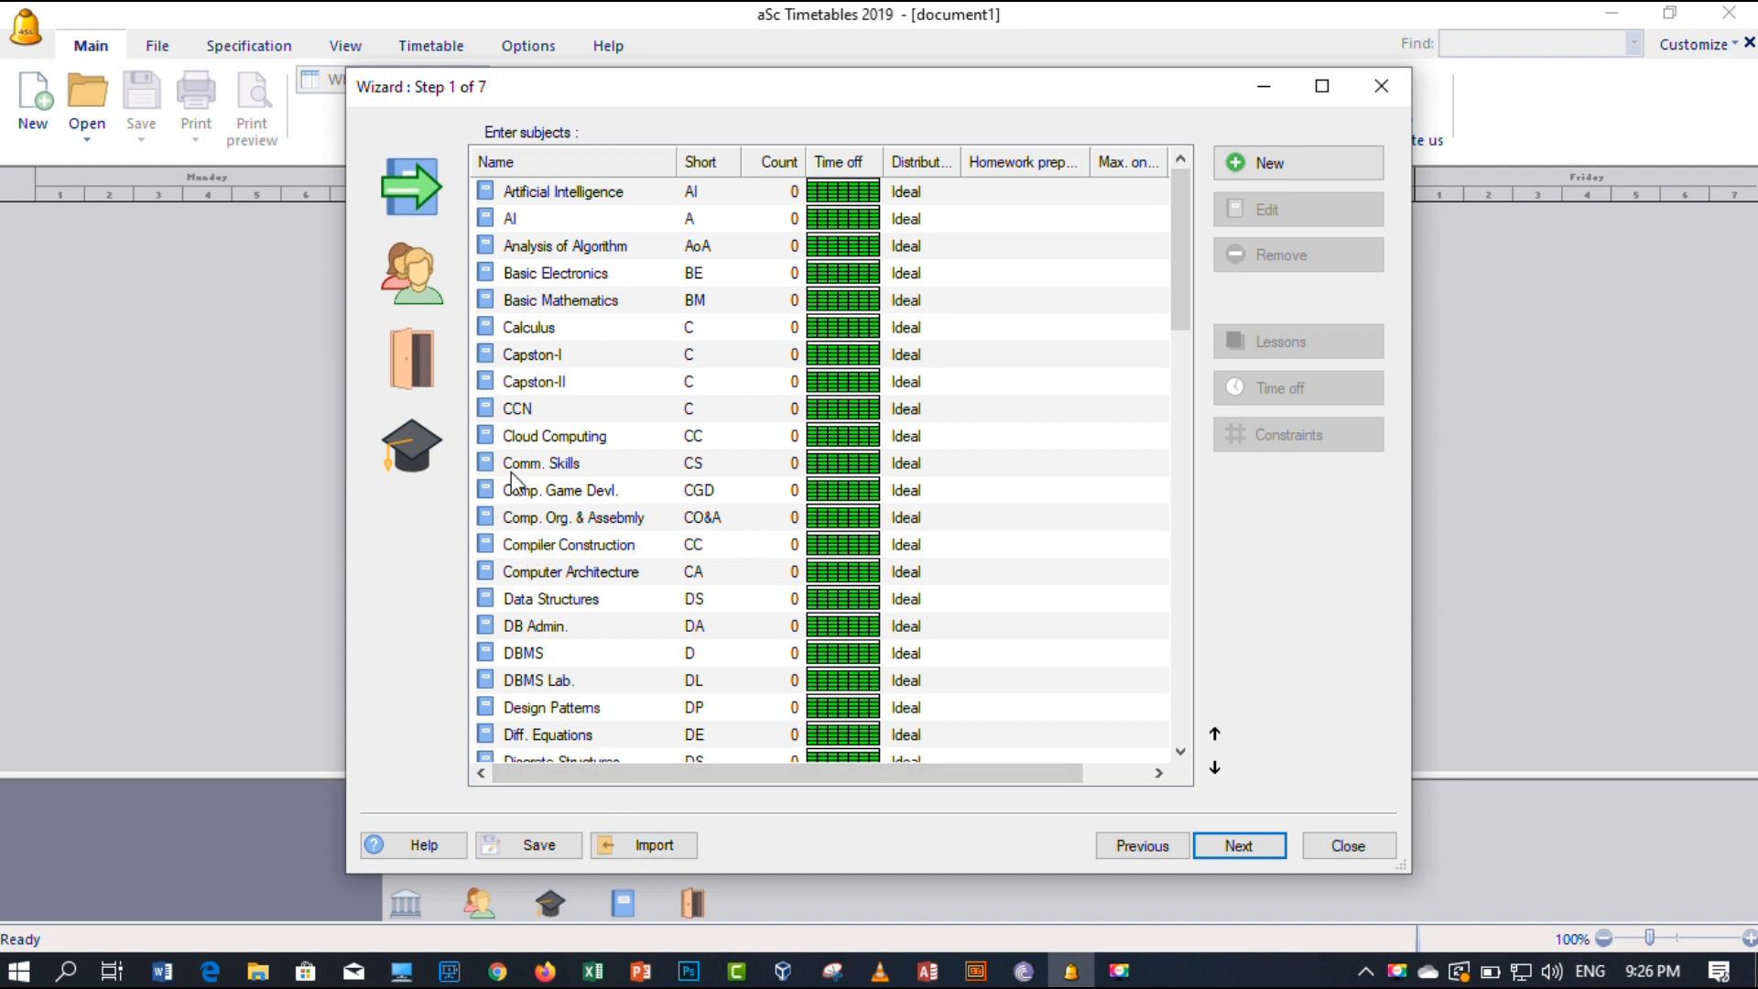
Start a new class in the class list and name it MSCS.
click(420, 281)
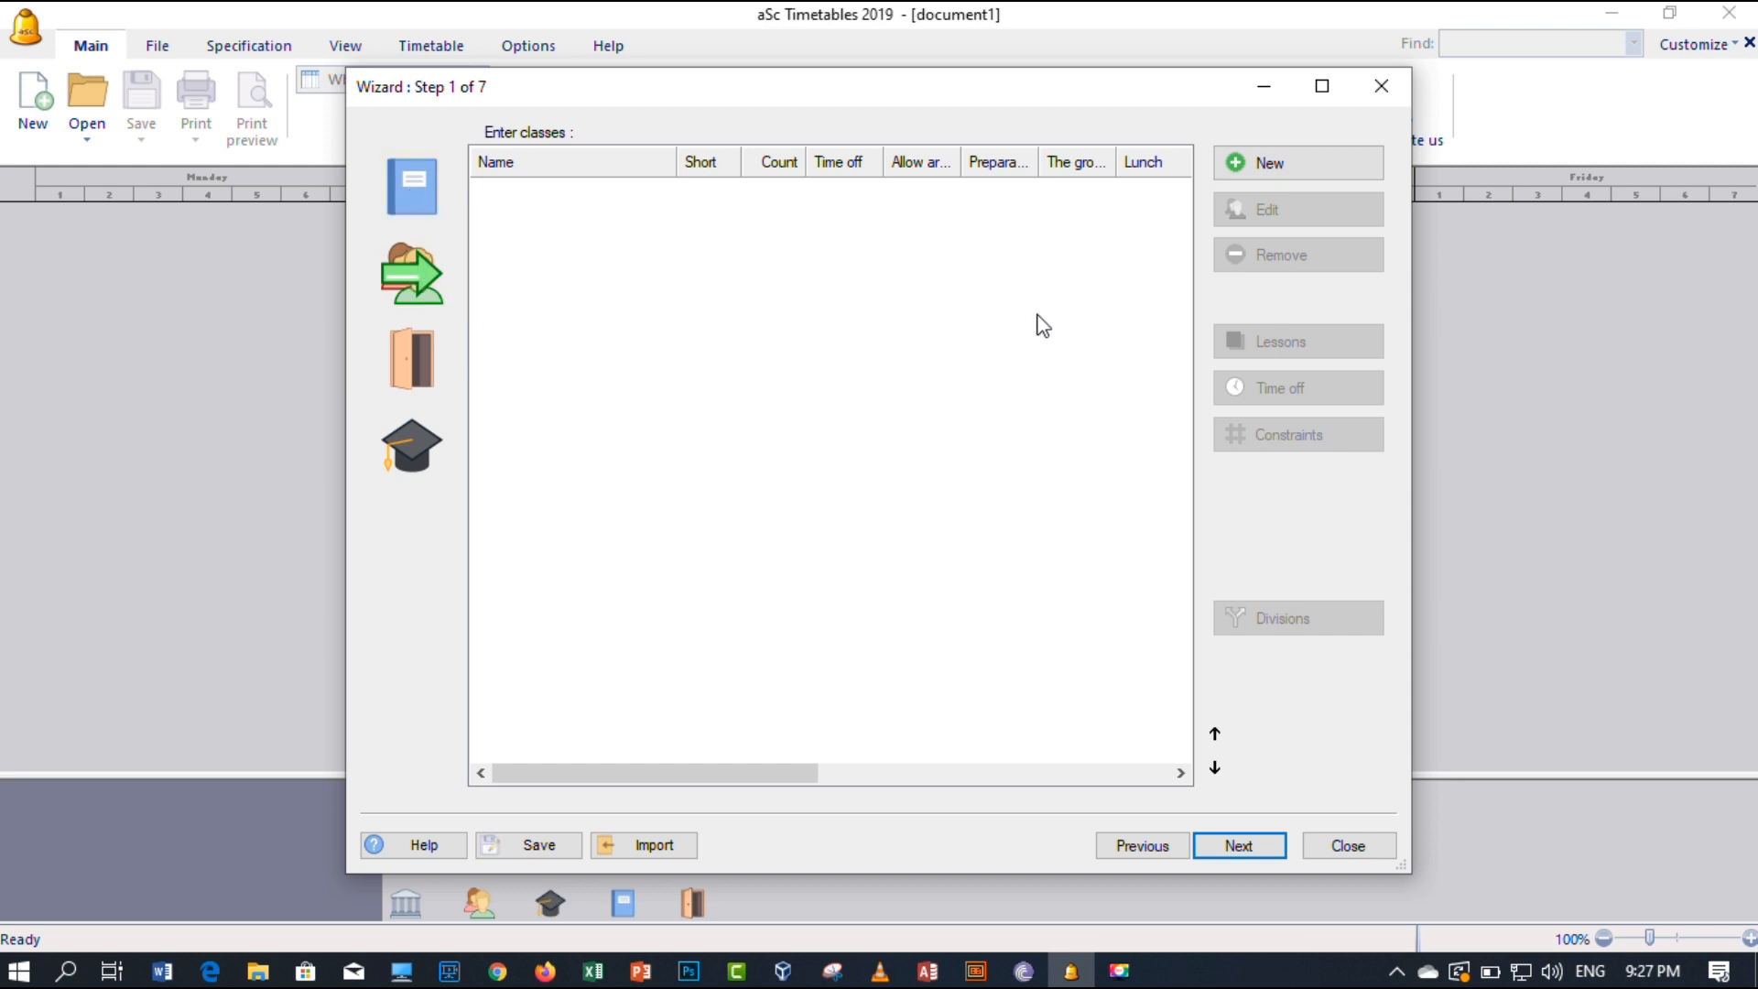
click(1258, 172)
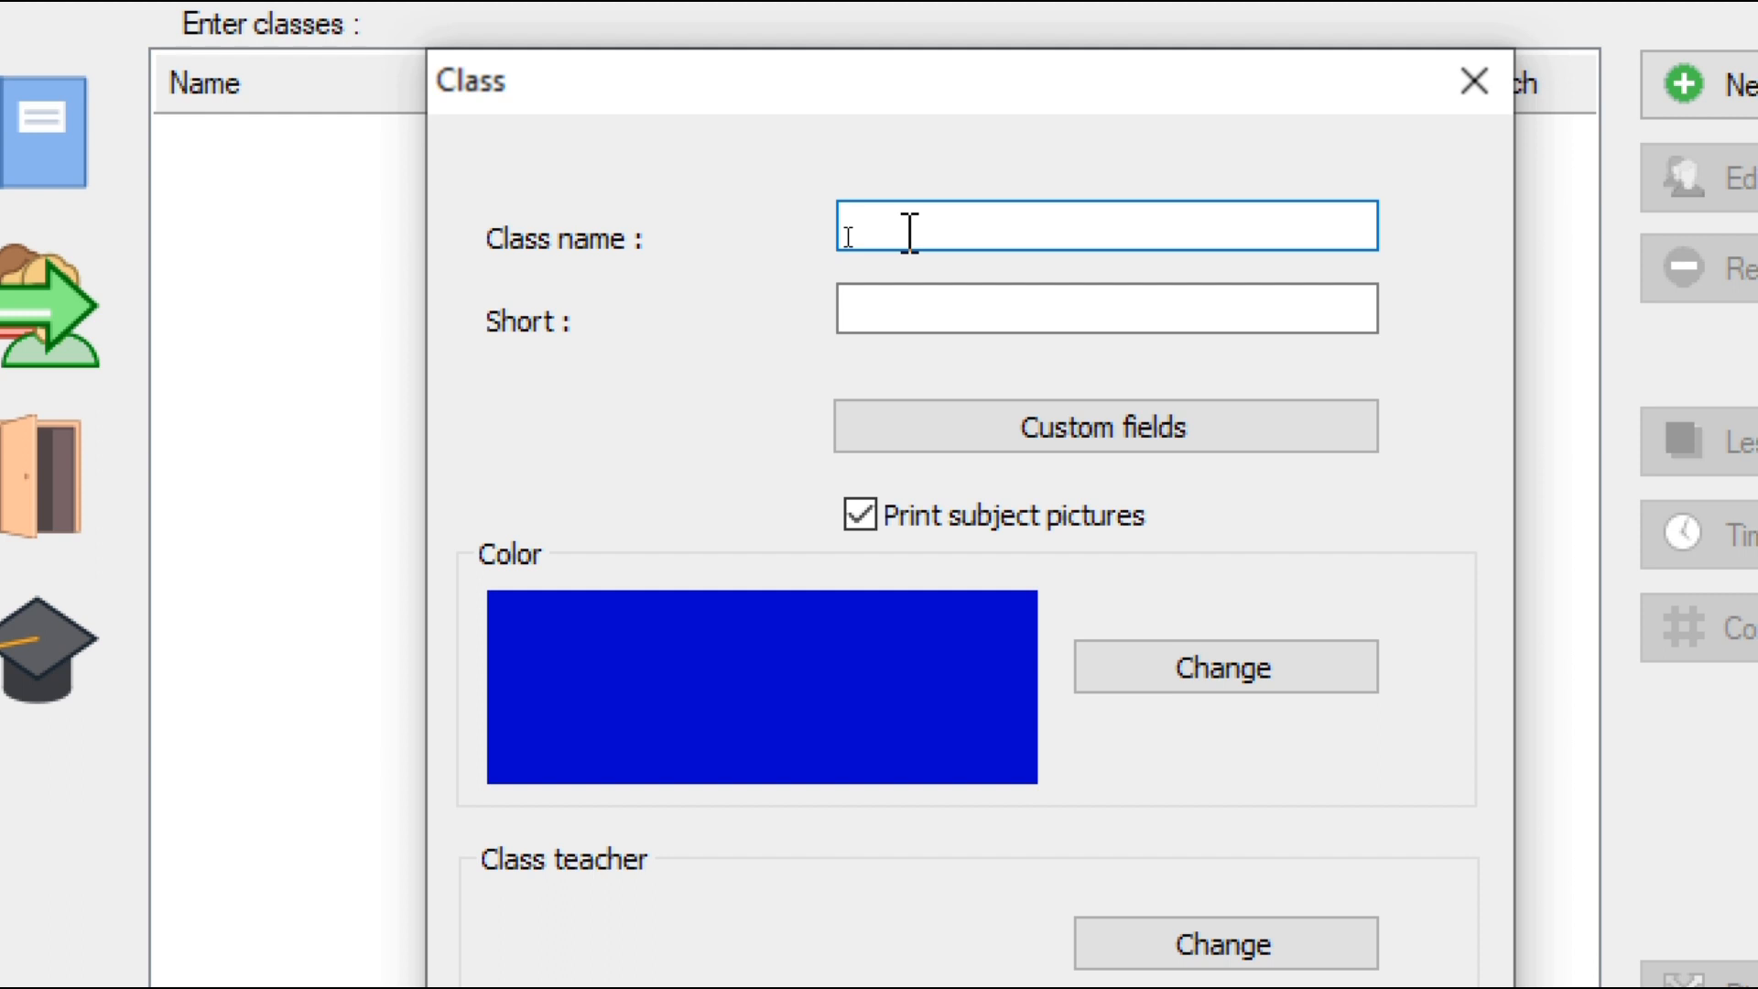
text(MSCS)
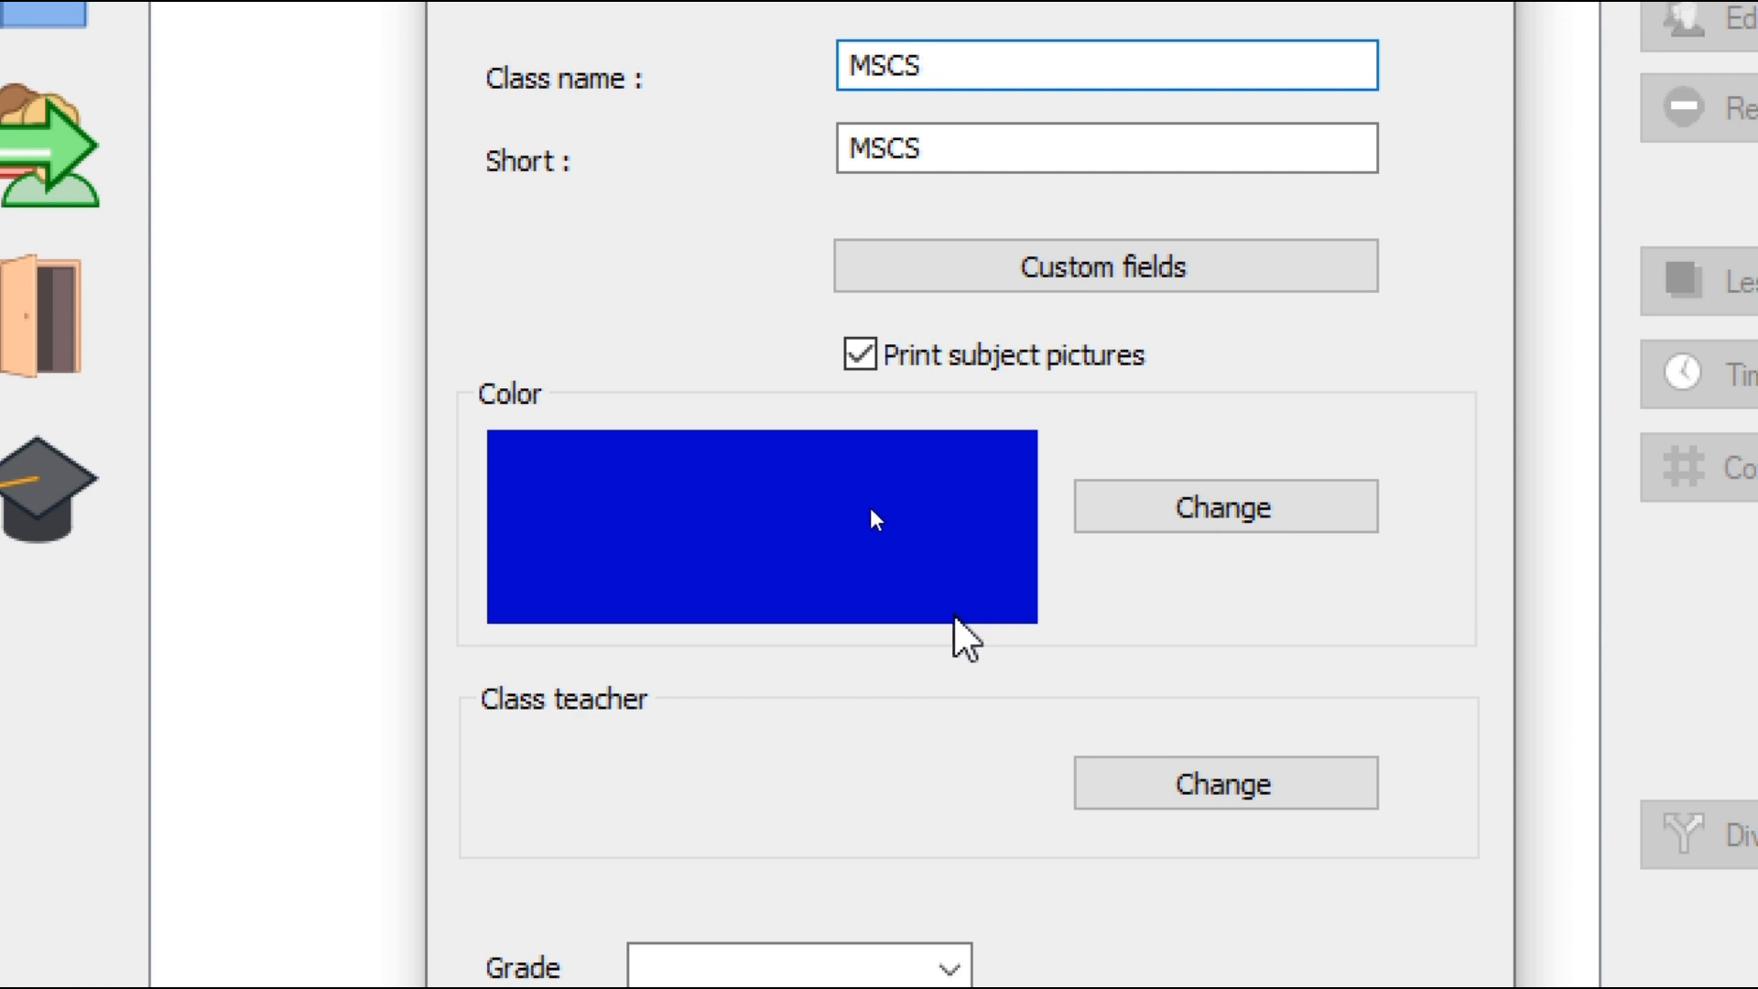
Examine the colour choices and the class teacher selection for the MSCS class without changing either.
click(1201, 504)
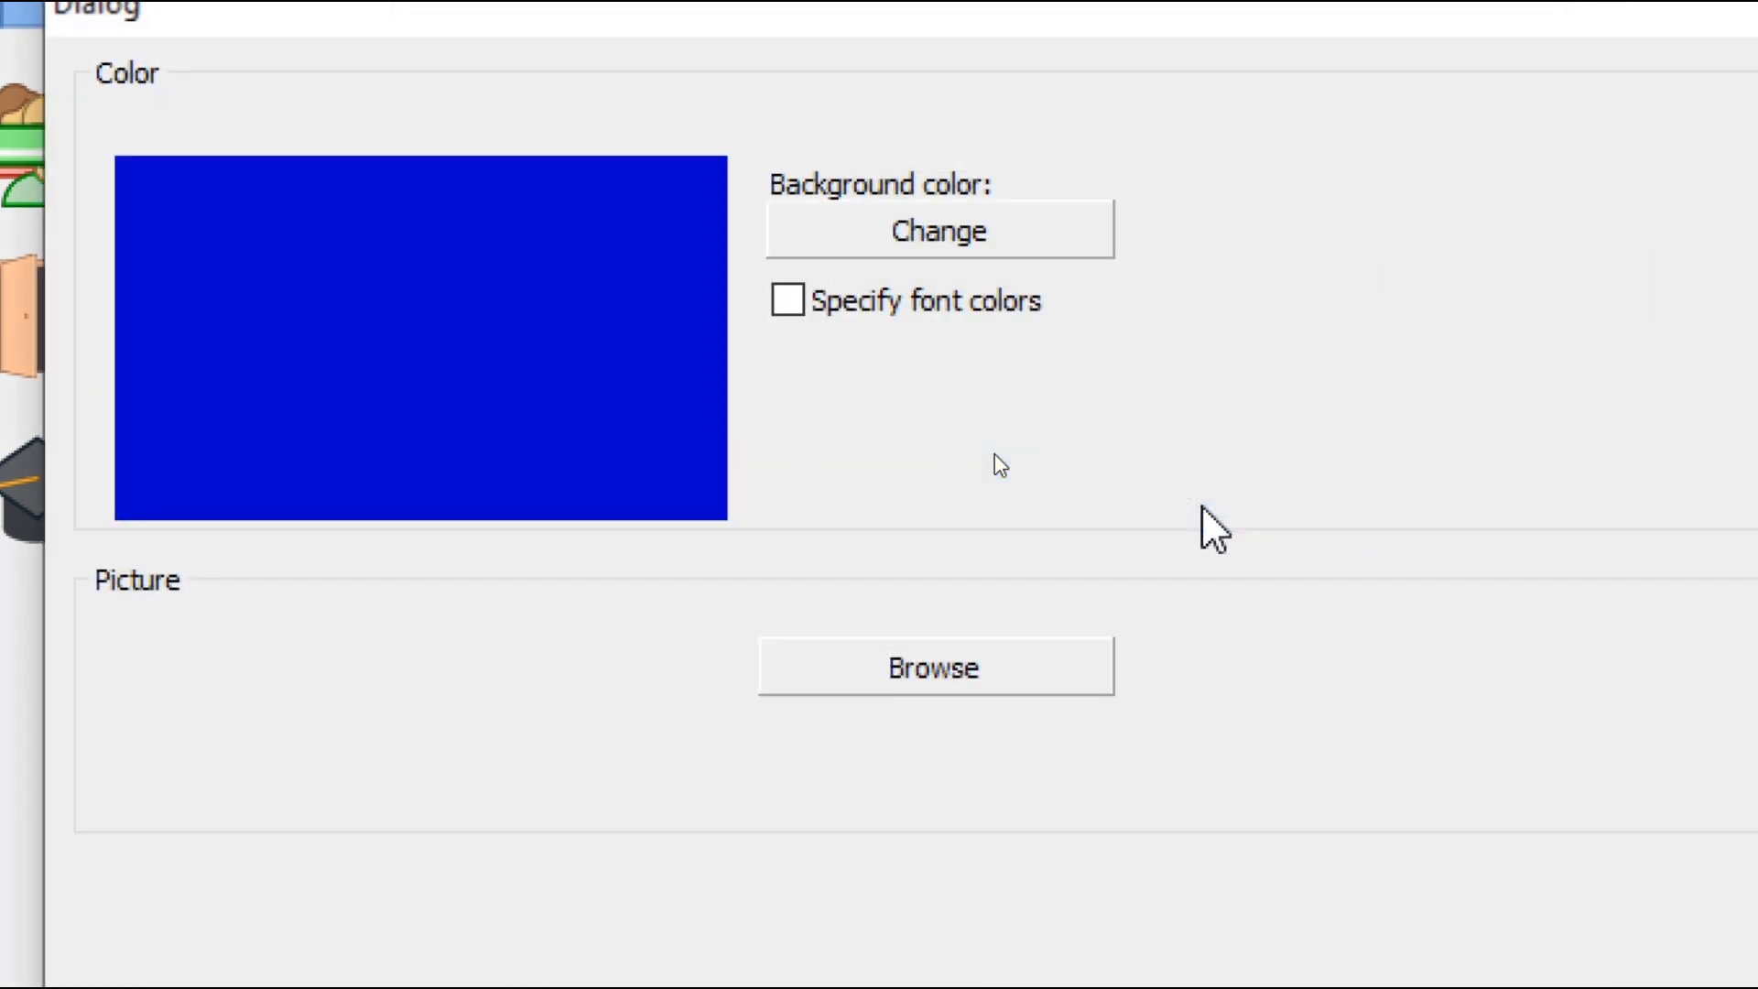
click(897, 239)
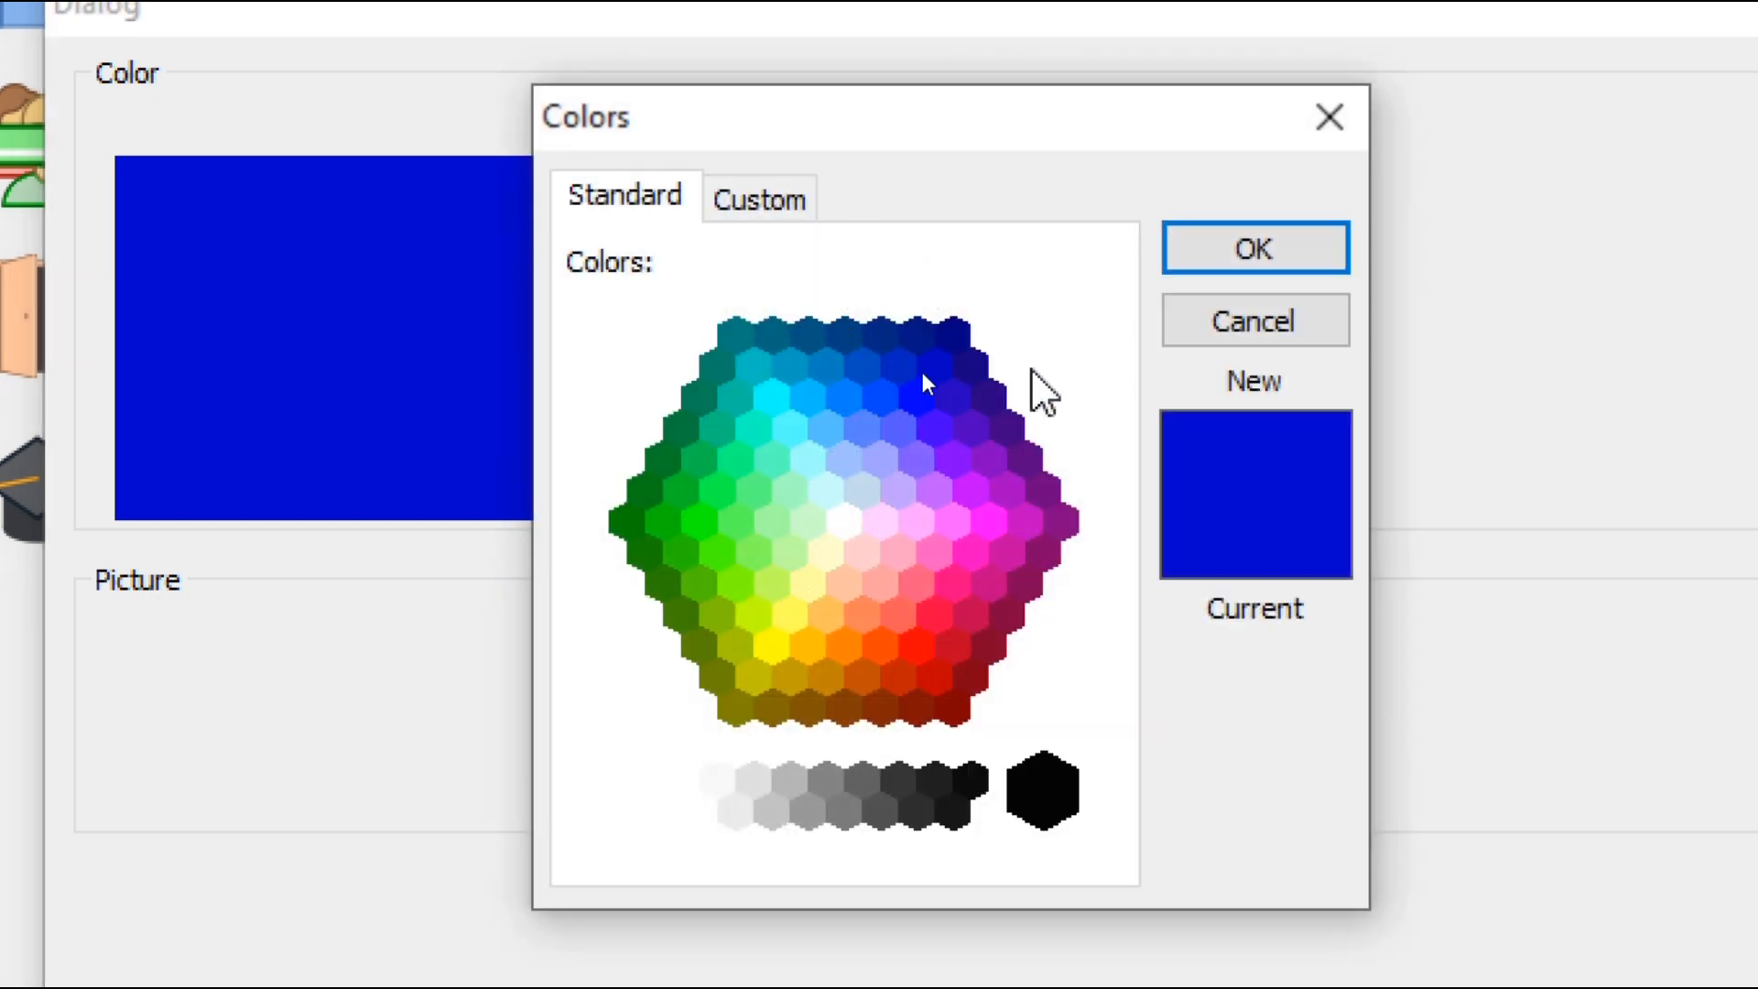
click(1196, 332)
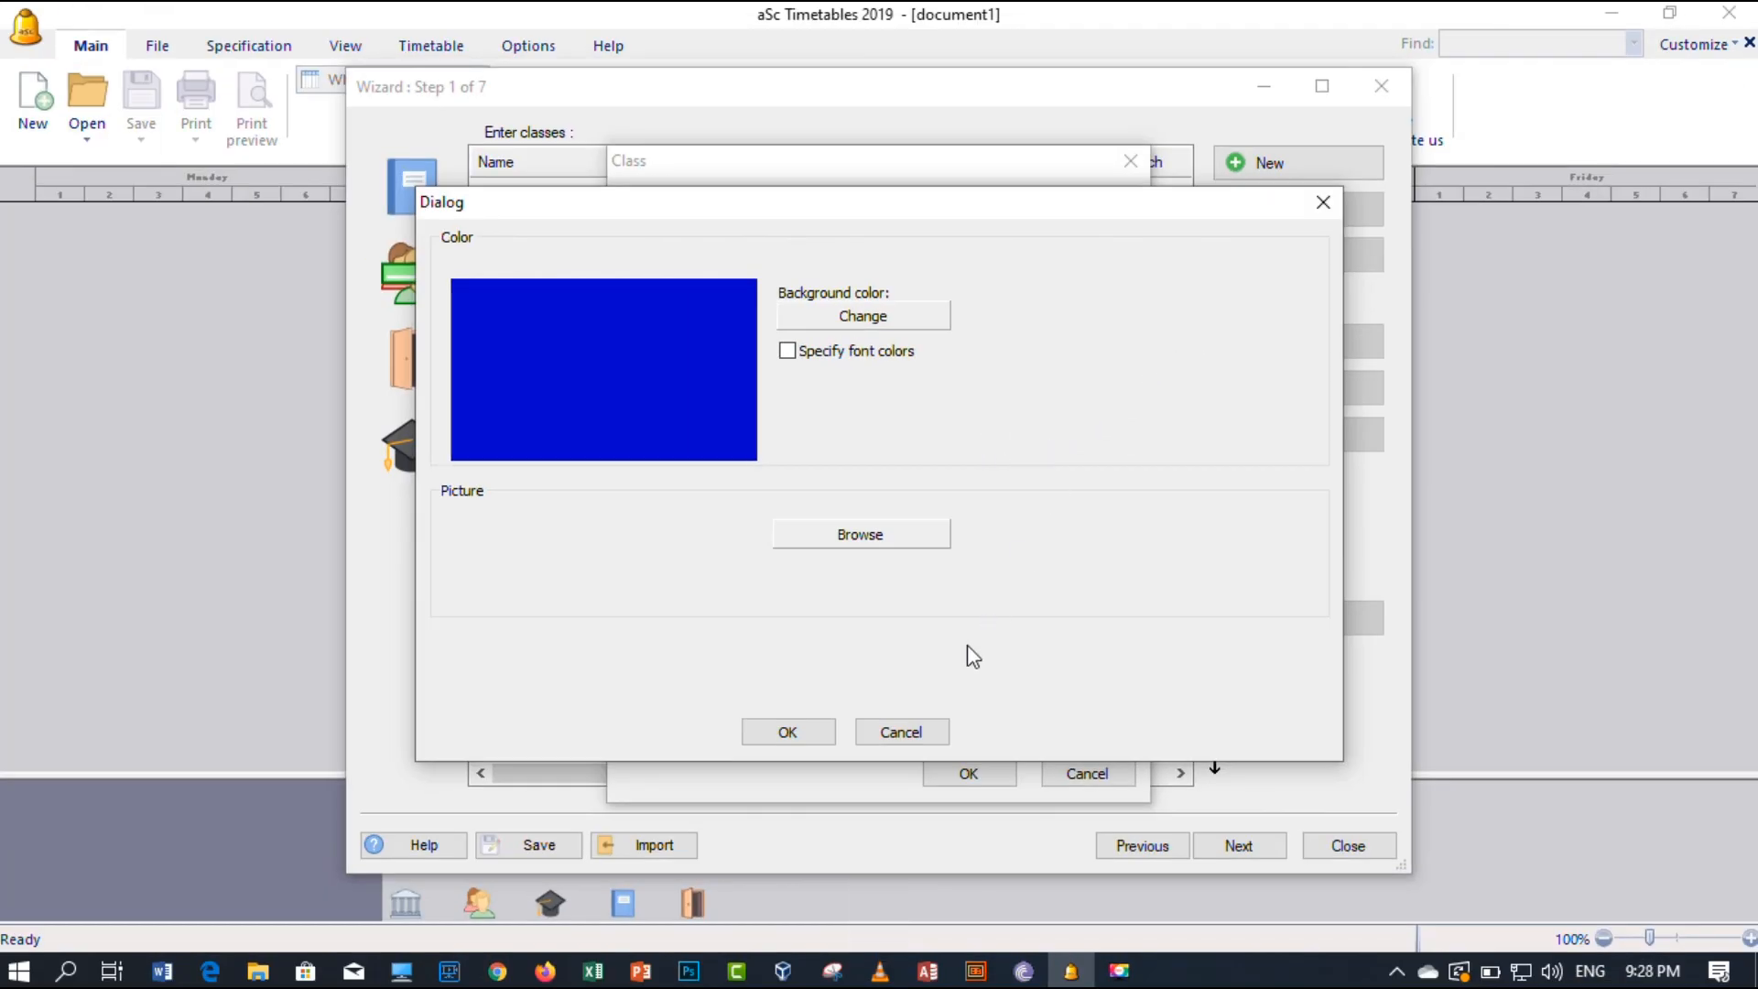
click(806, 732)
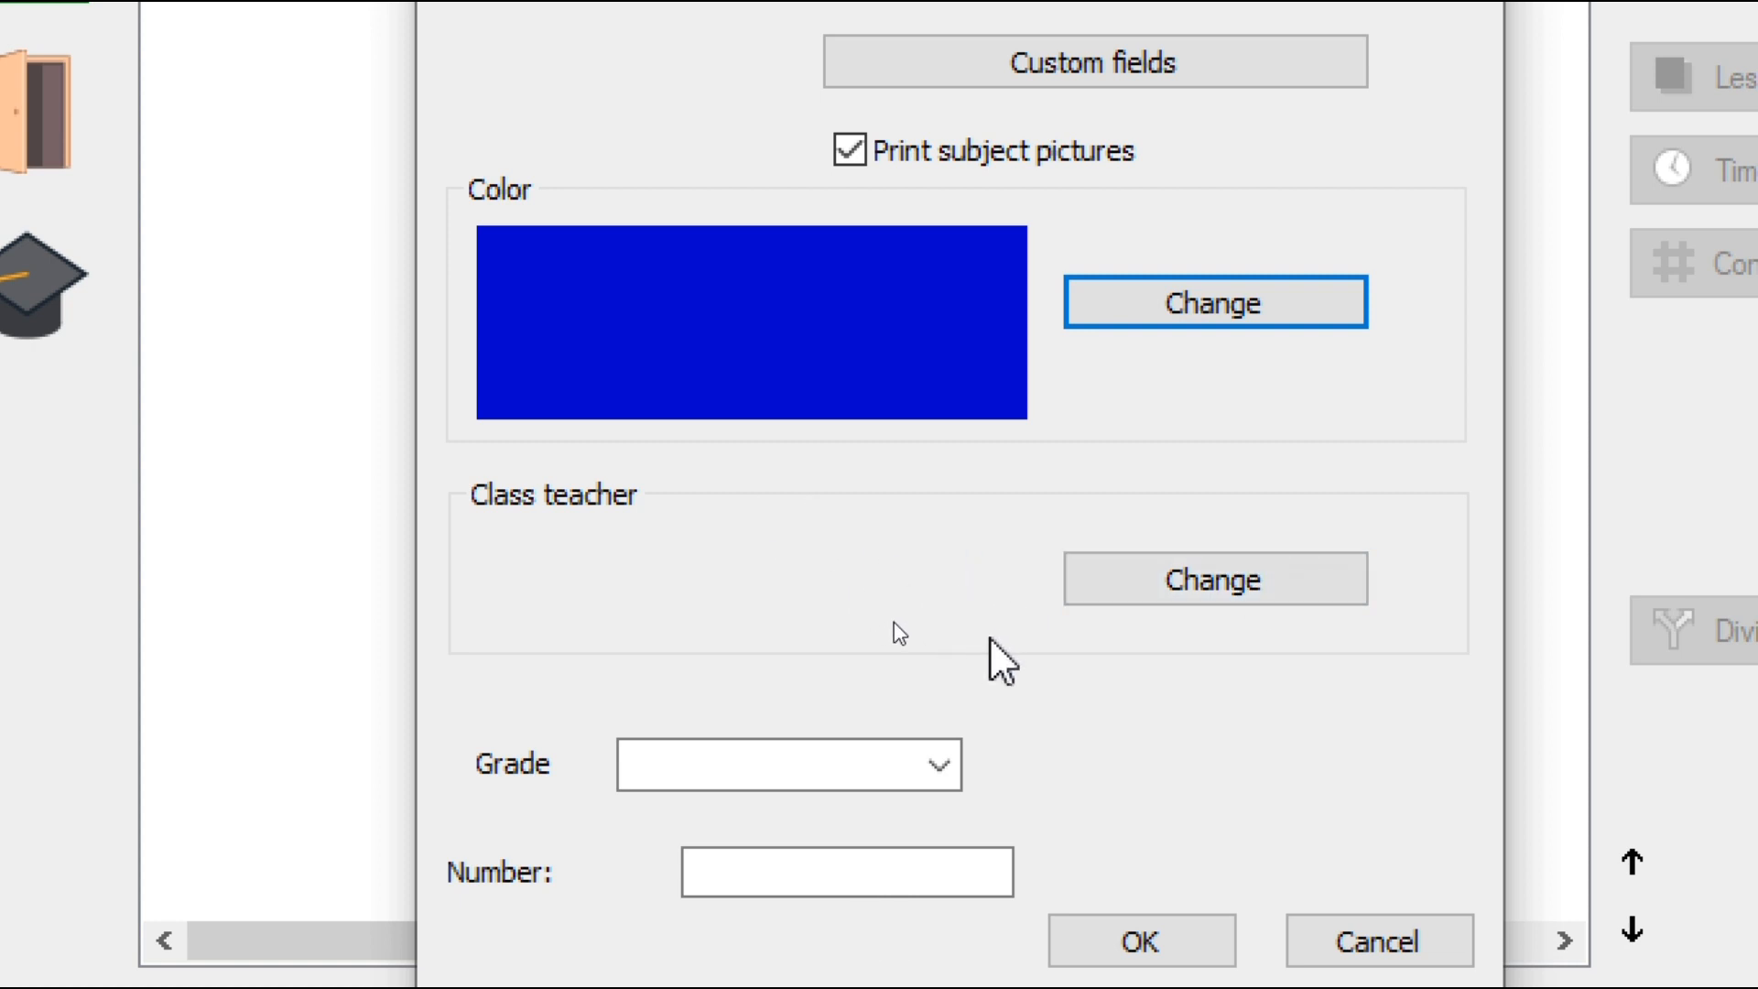
click(1227, 595)
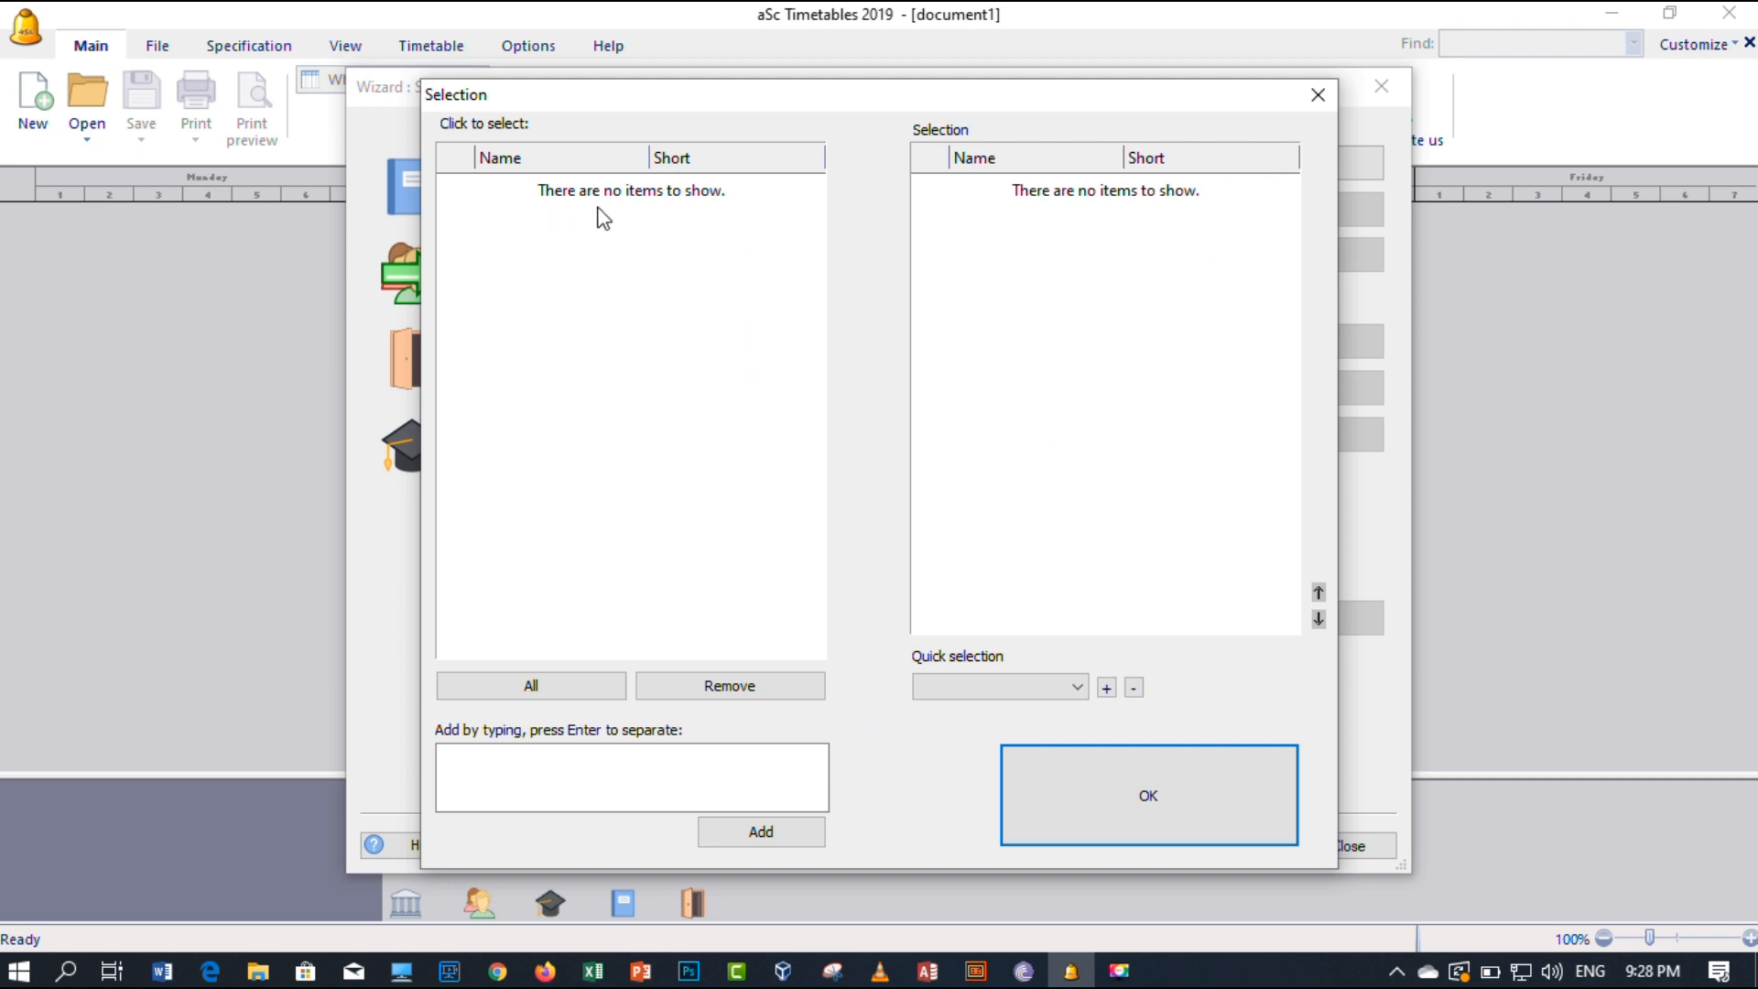
click(1317, 99)
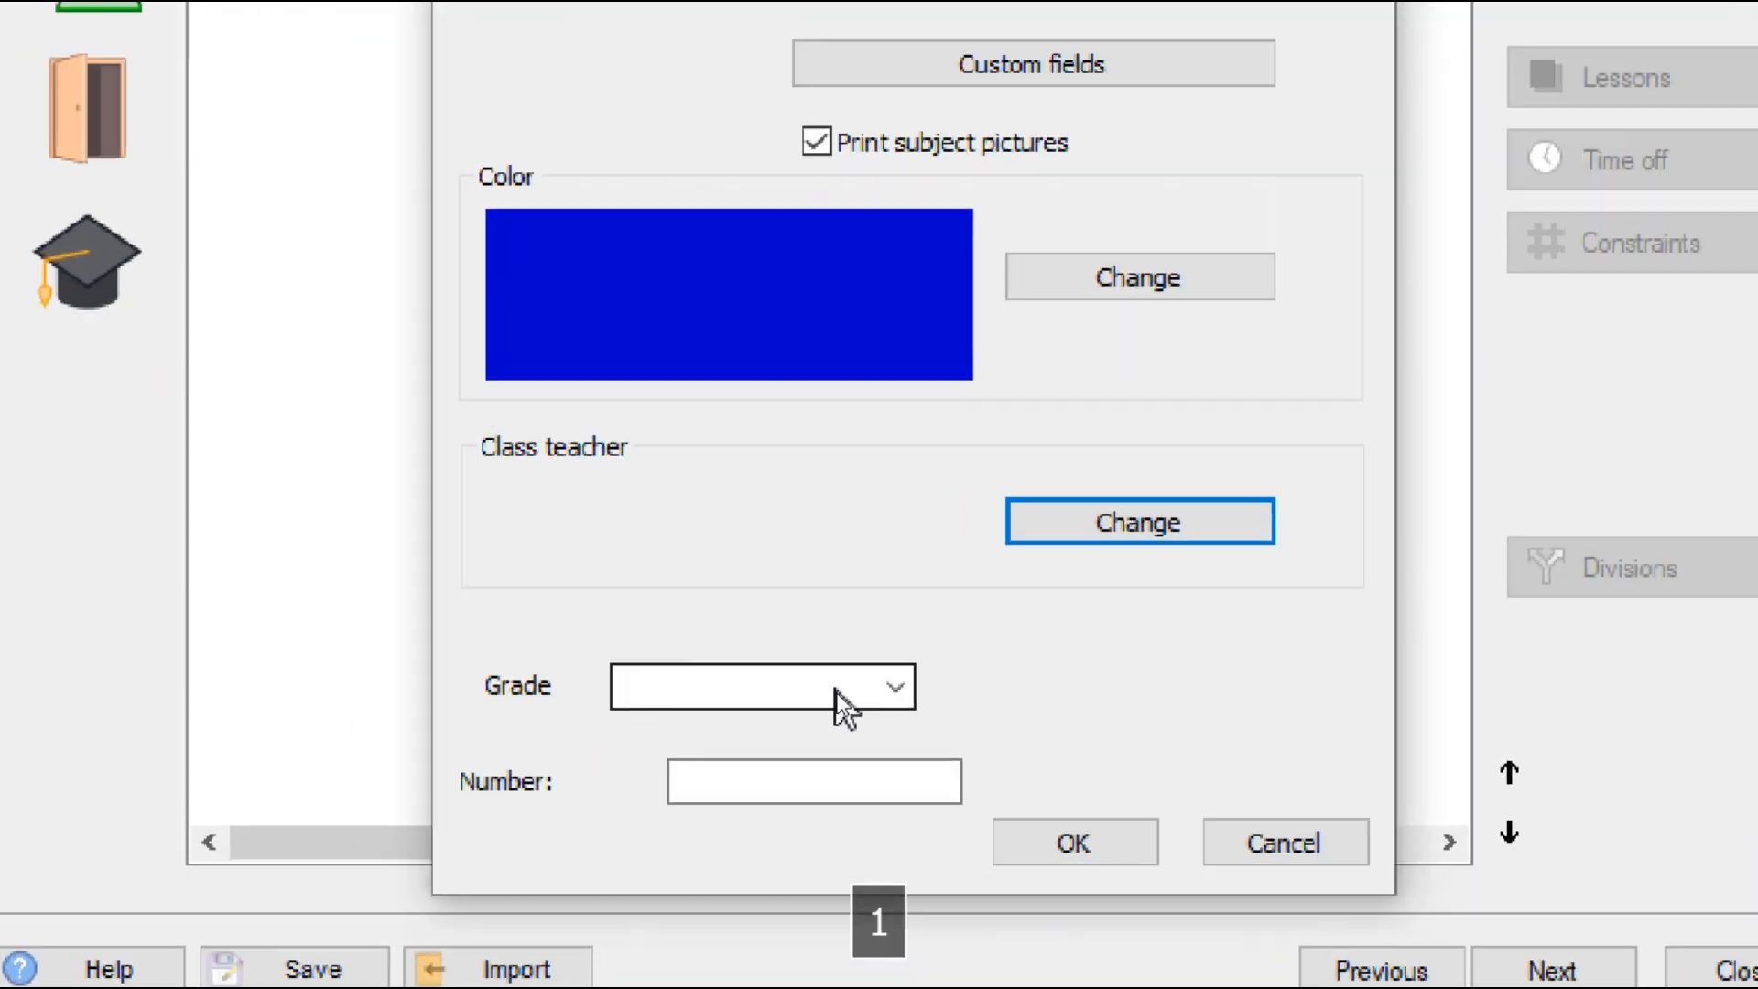
Assign Grade 17 to the MSCS class and save the class.
click(844, 691)
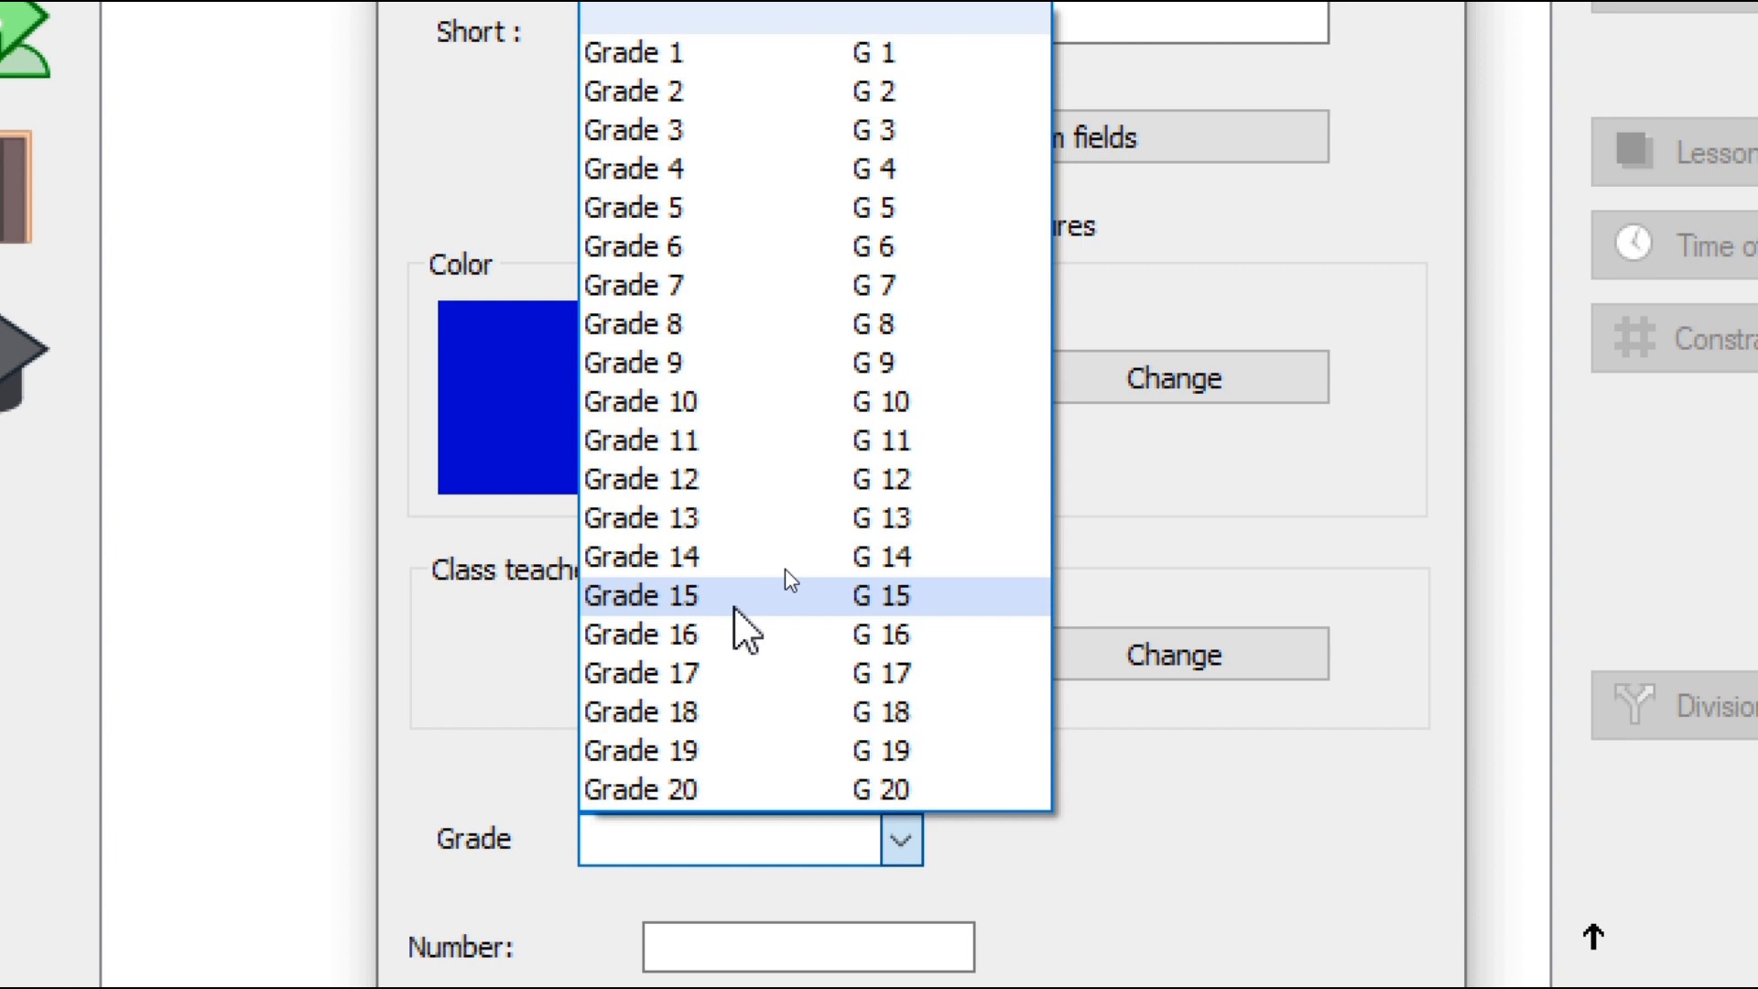
click(729, 677)
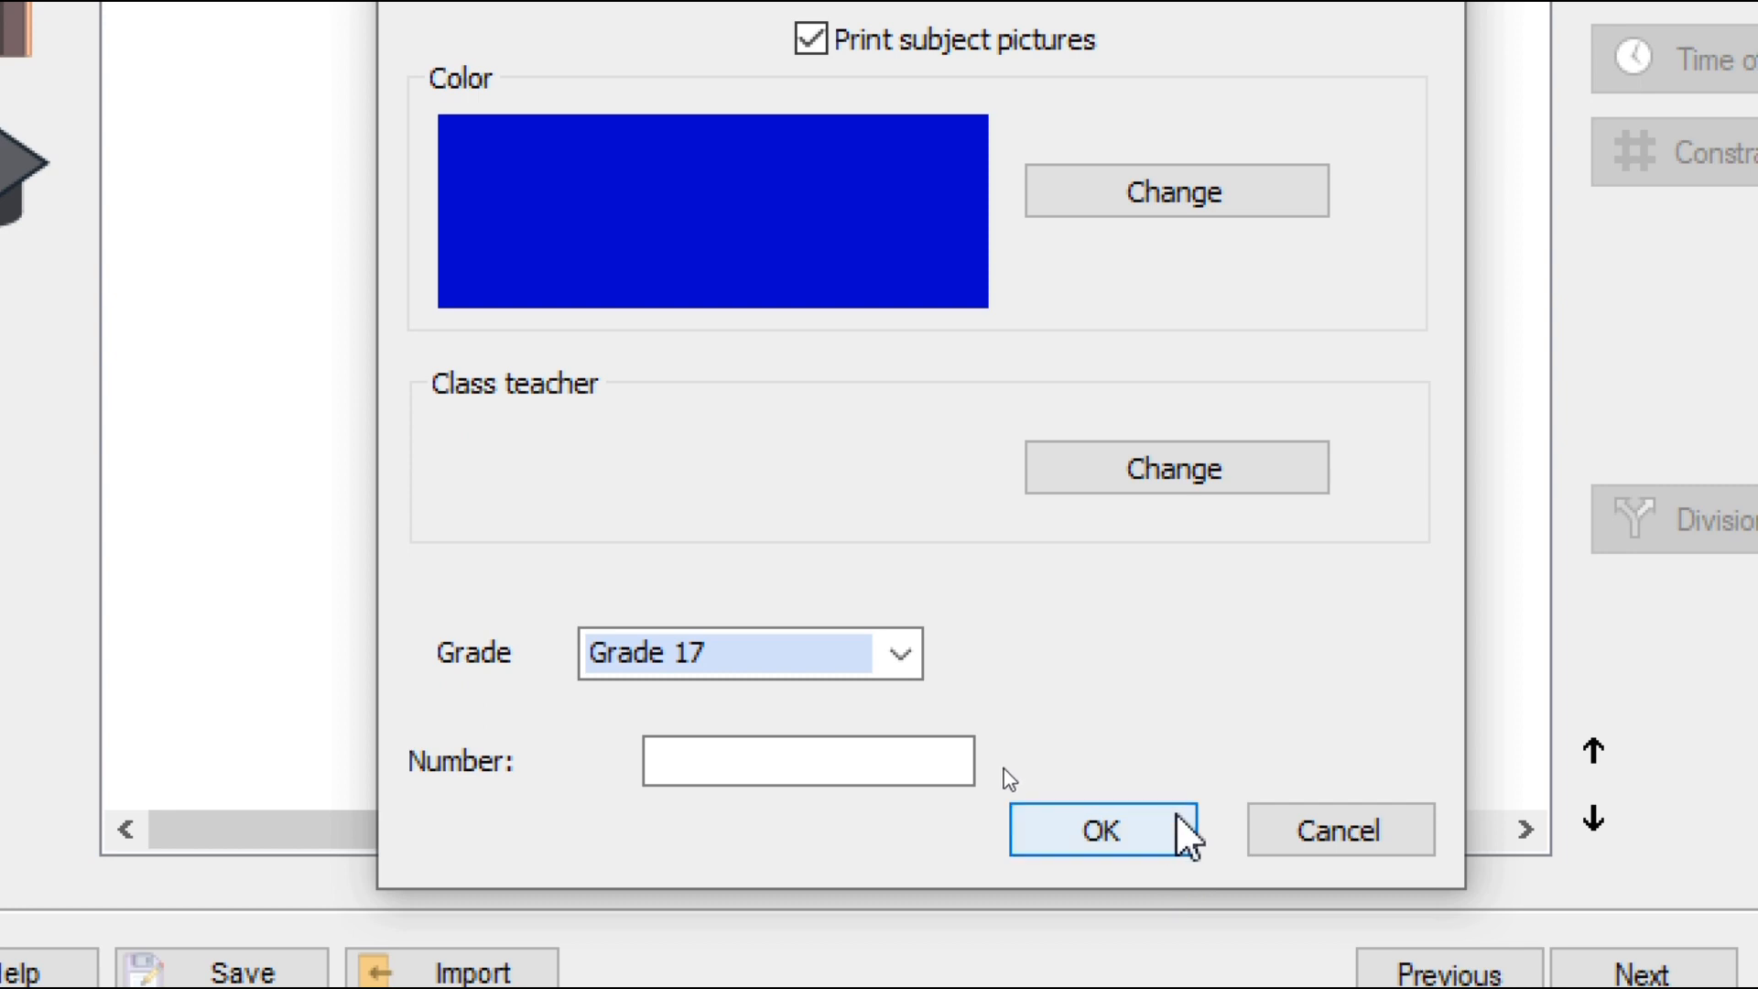
click(1172, 832)
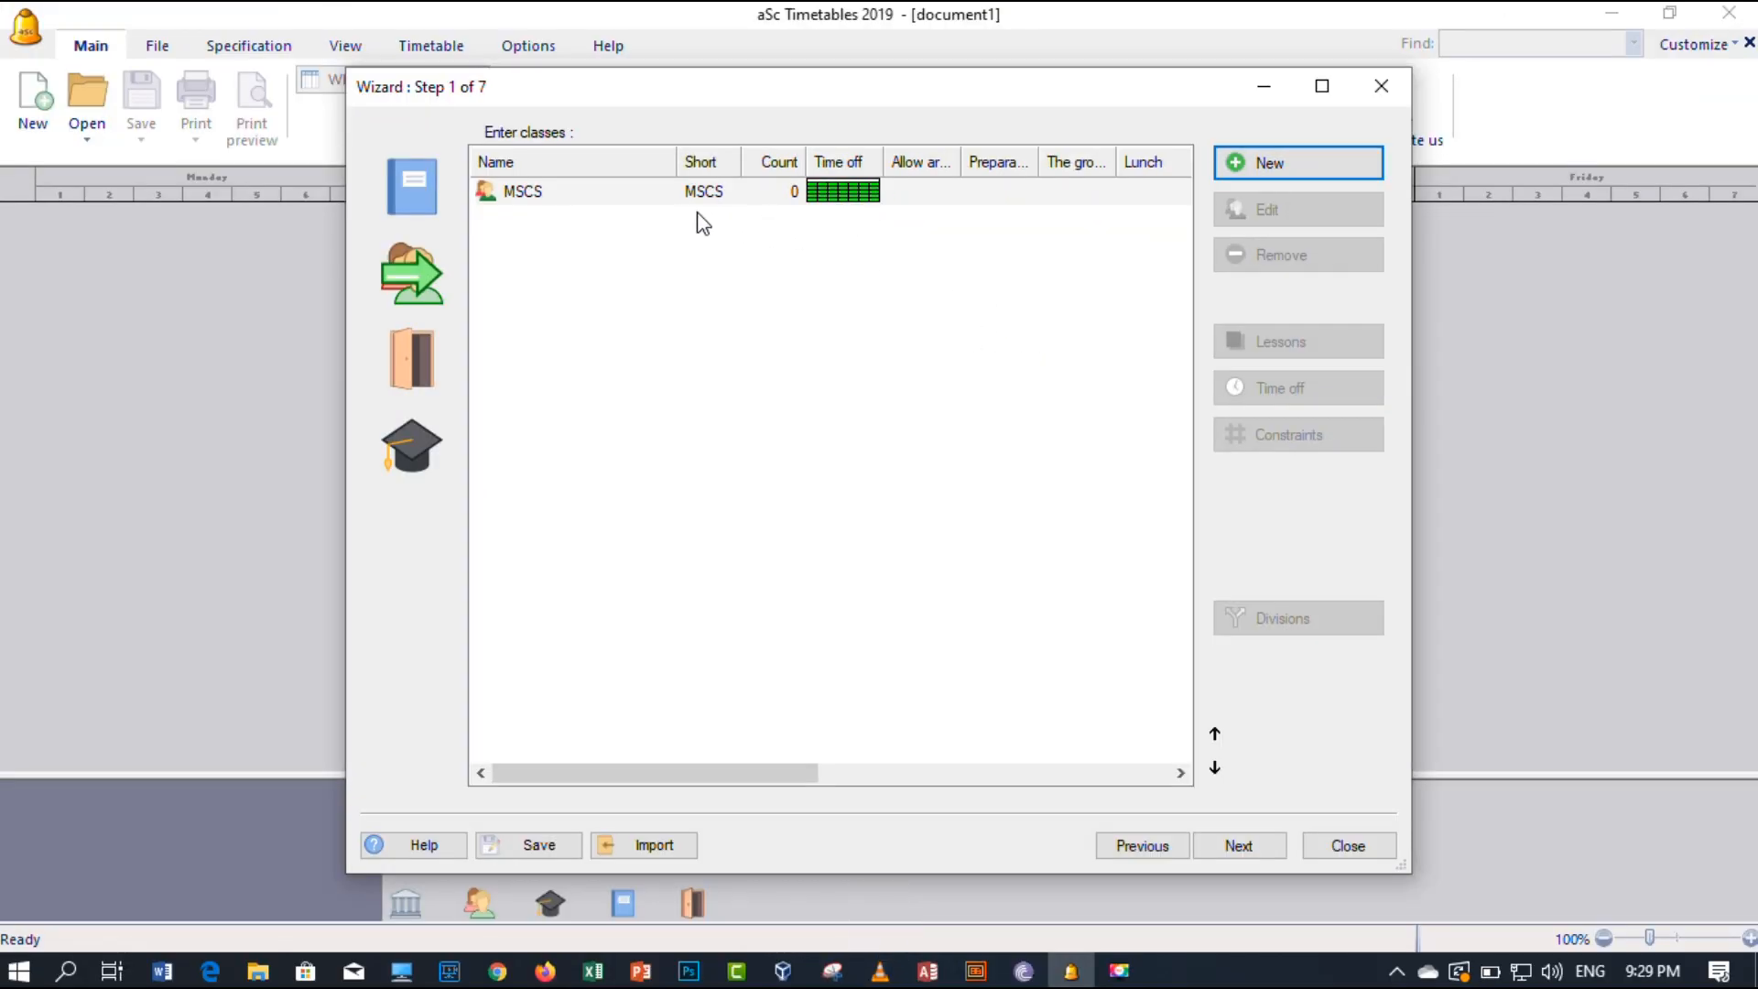
Try marking all of Monday as not available in the MSCS class's time off, and restore it to available.
click(655, 191)
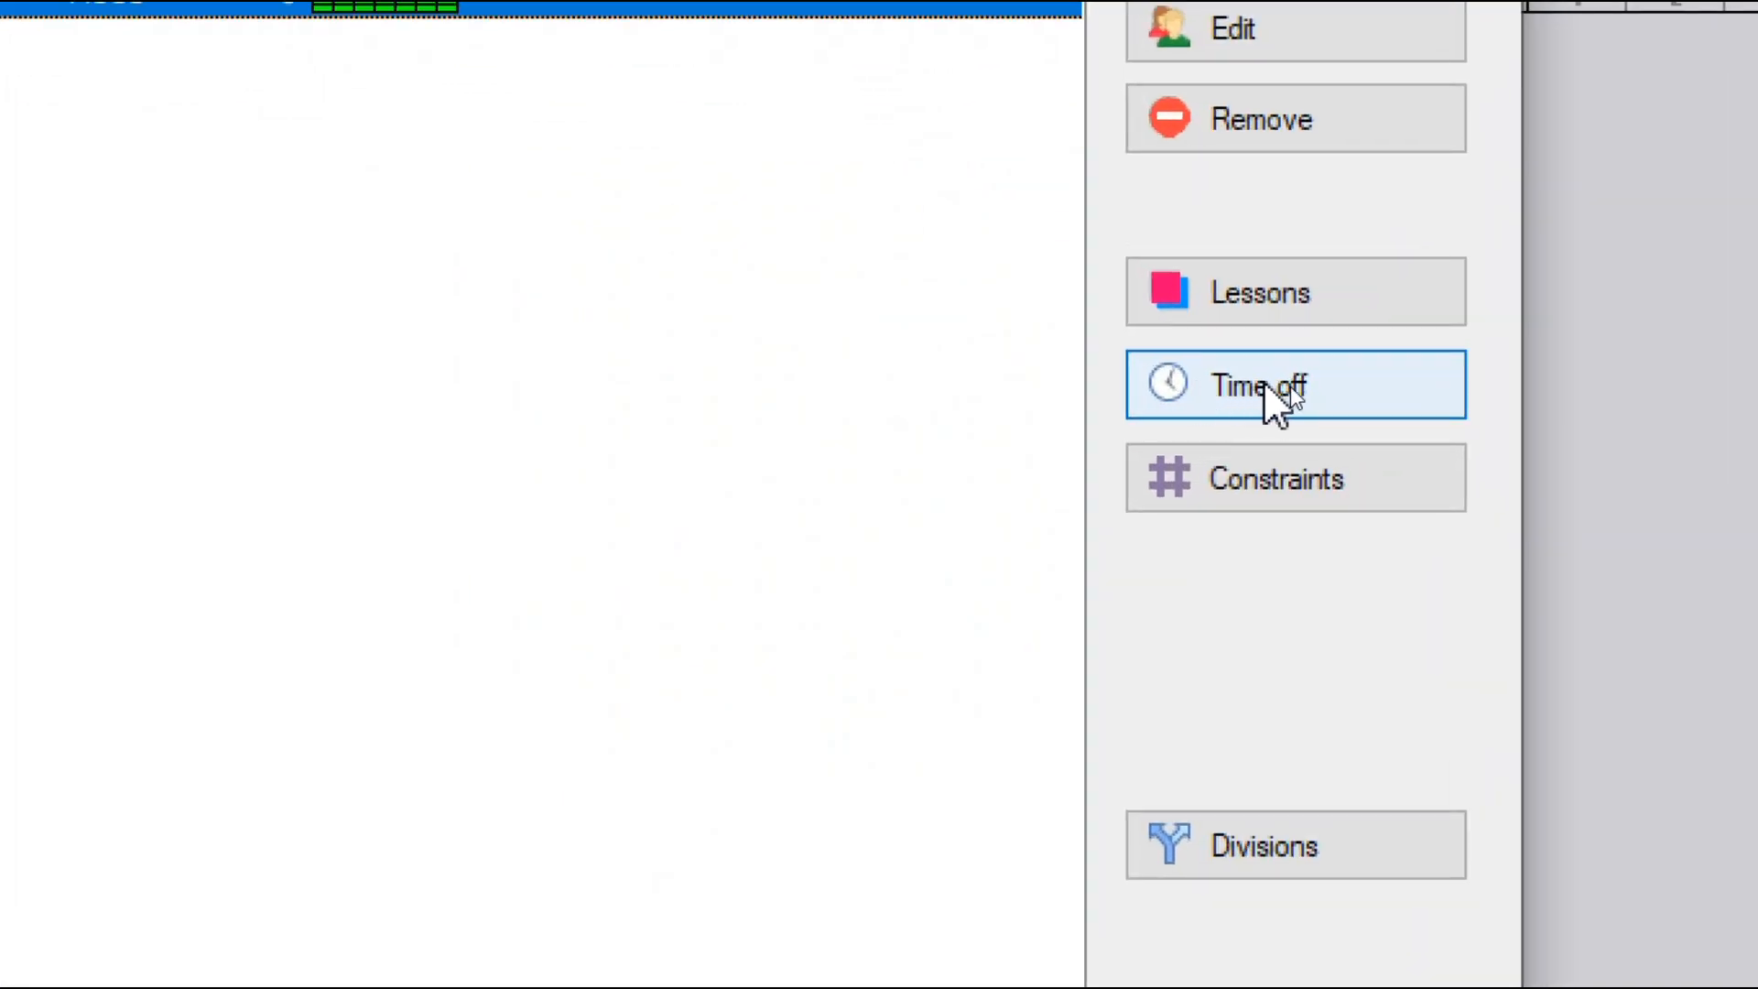
click(1289, 387)
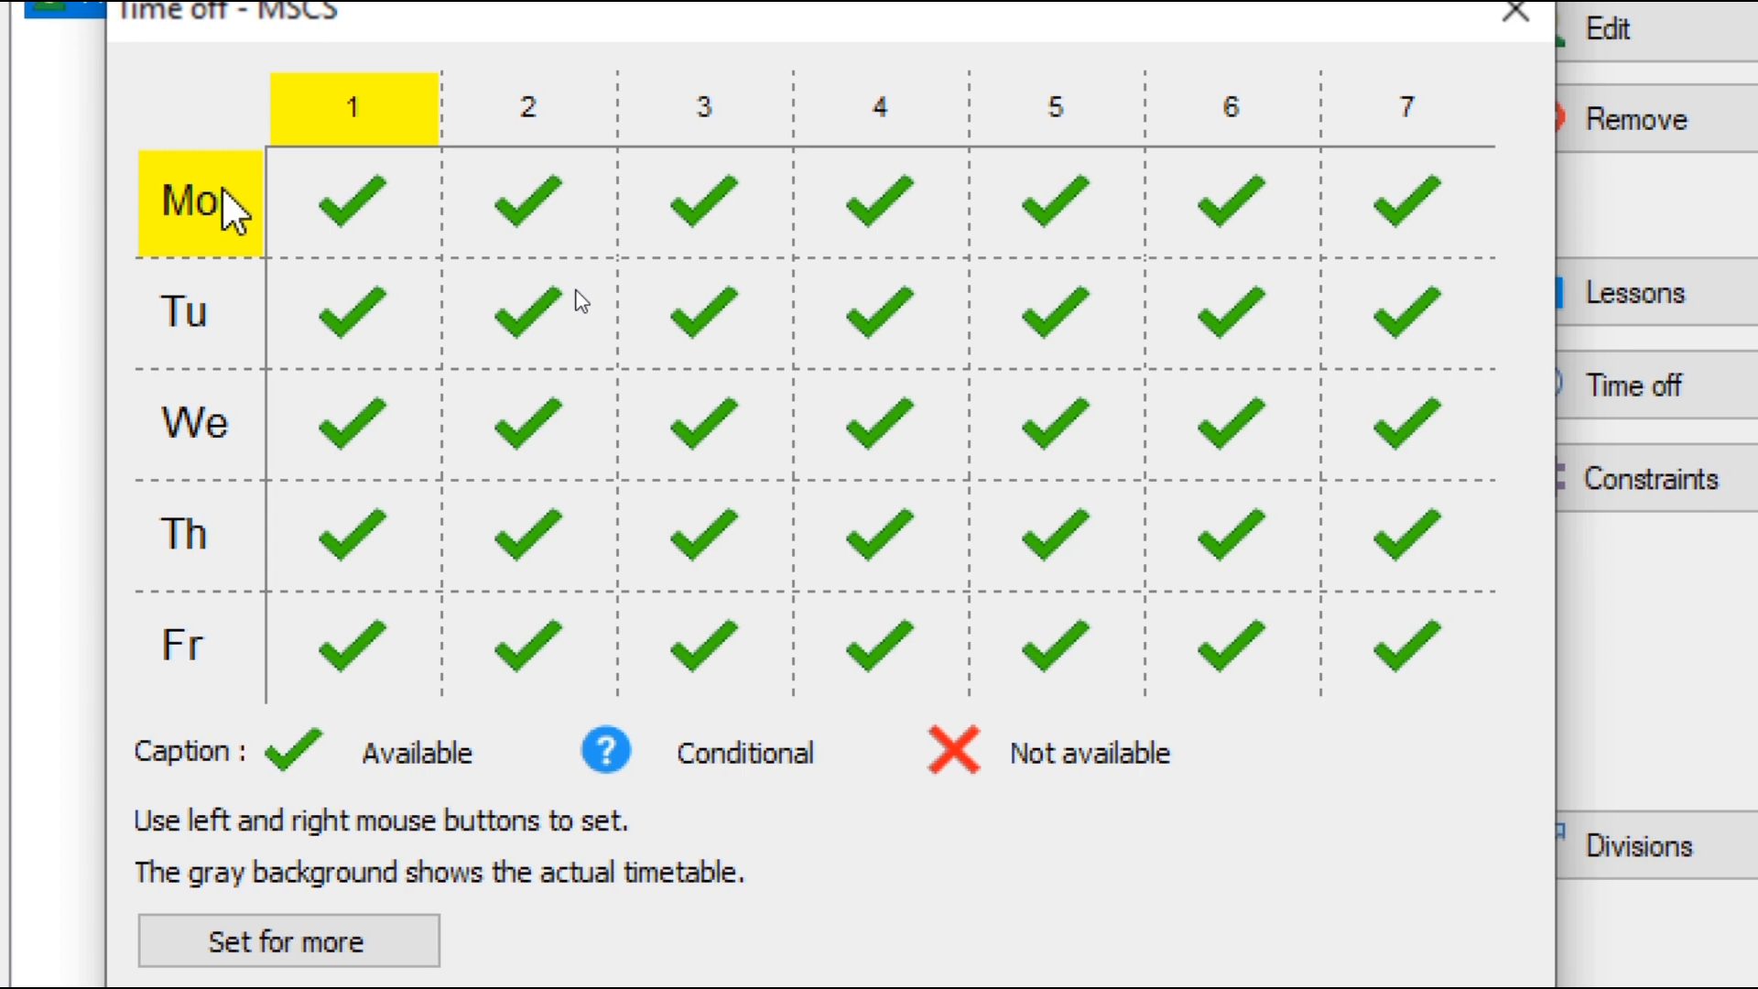
click(222, 193)
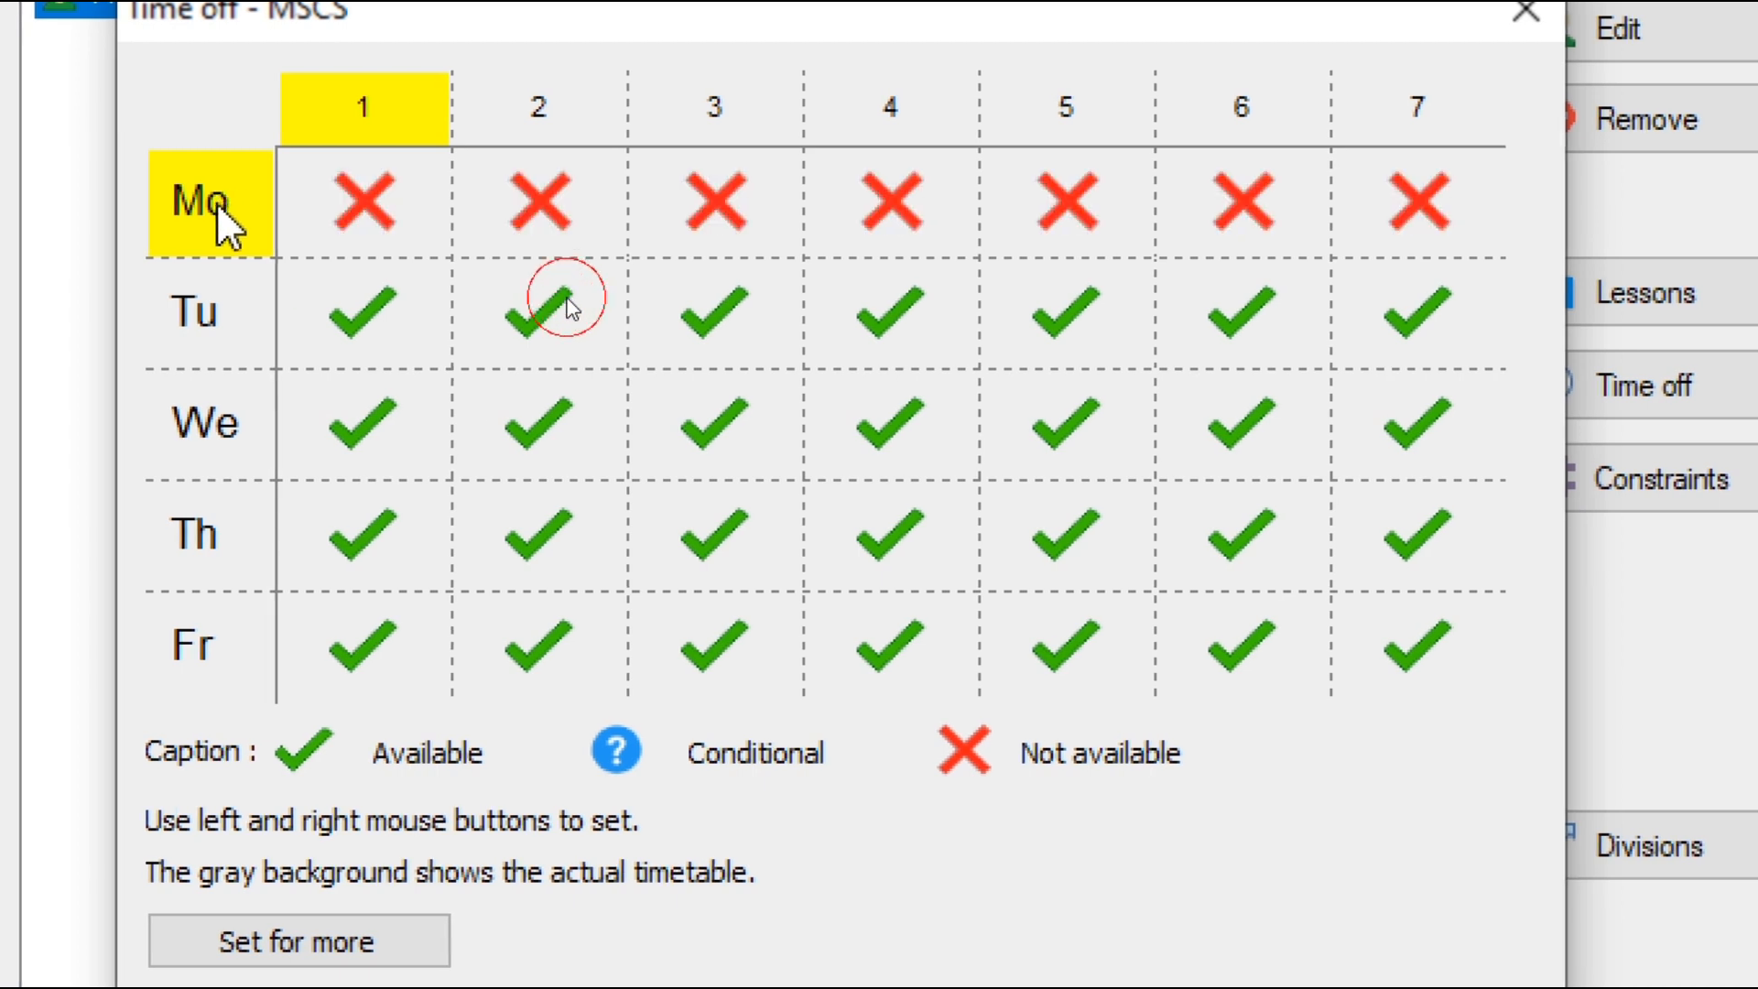
click(274, 201)
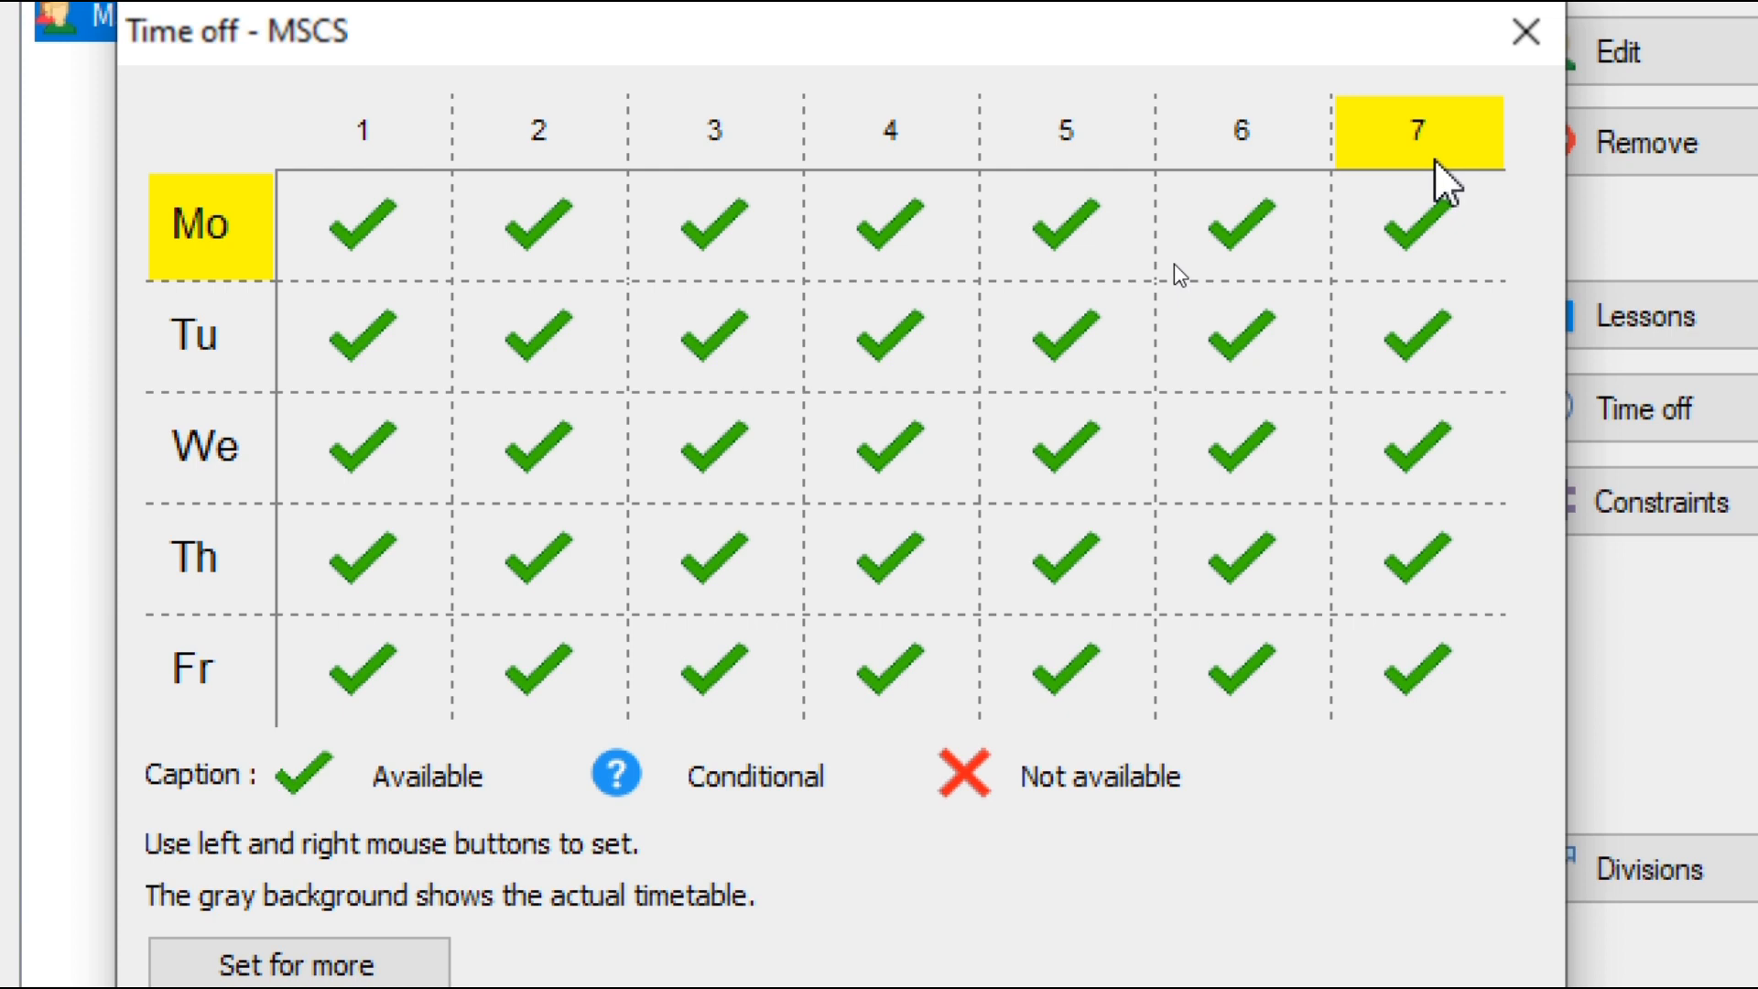
Try to mark periods 1 and 2 on every day and all of Monday as not available for MSCS.
click(379, 142)
click(379, 143)
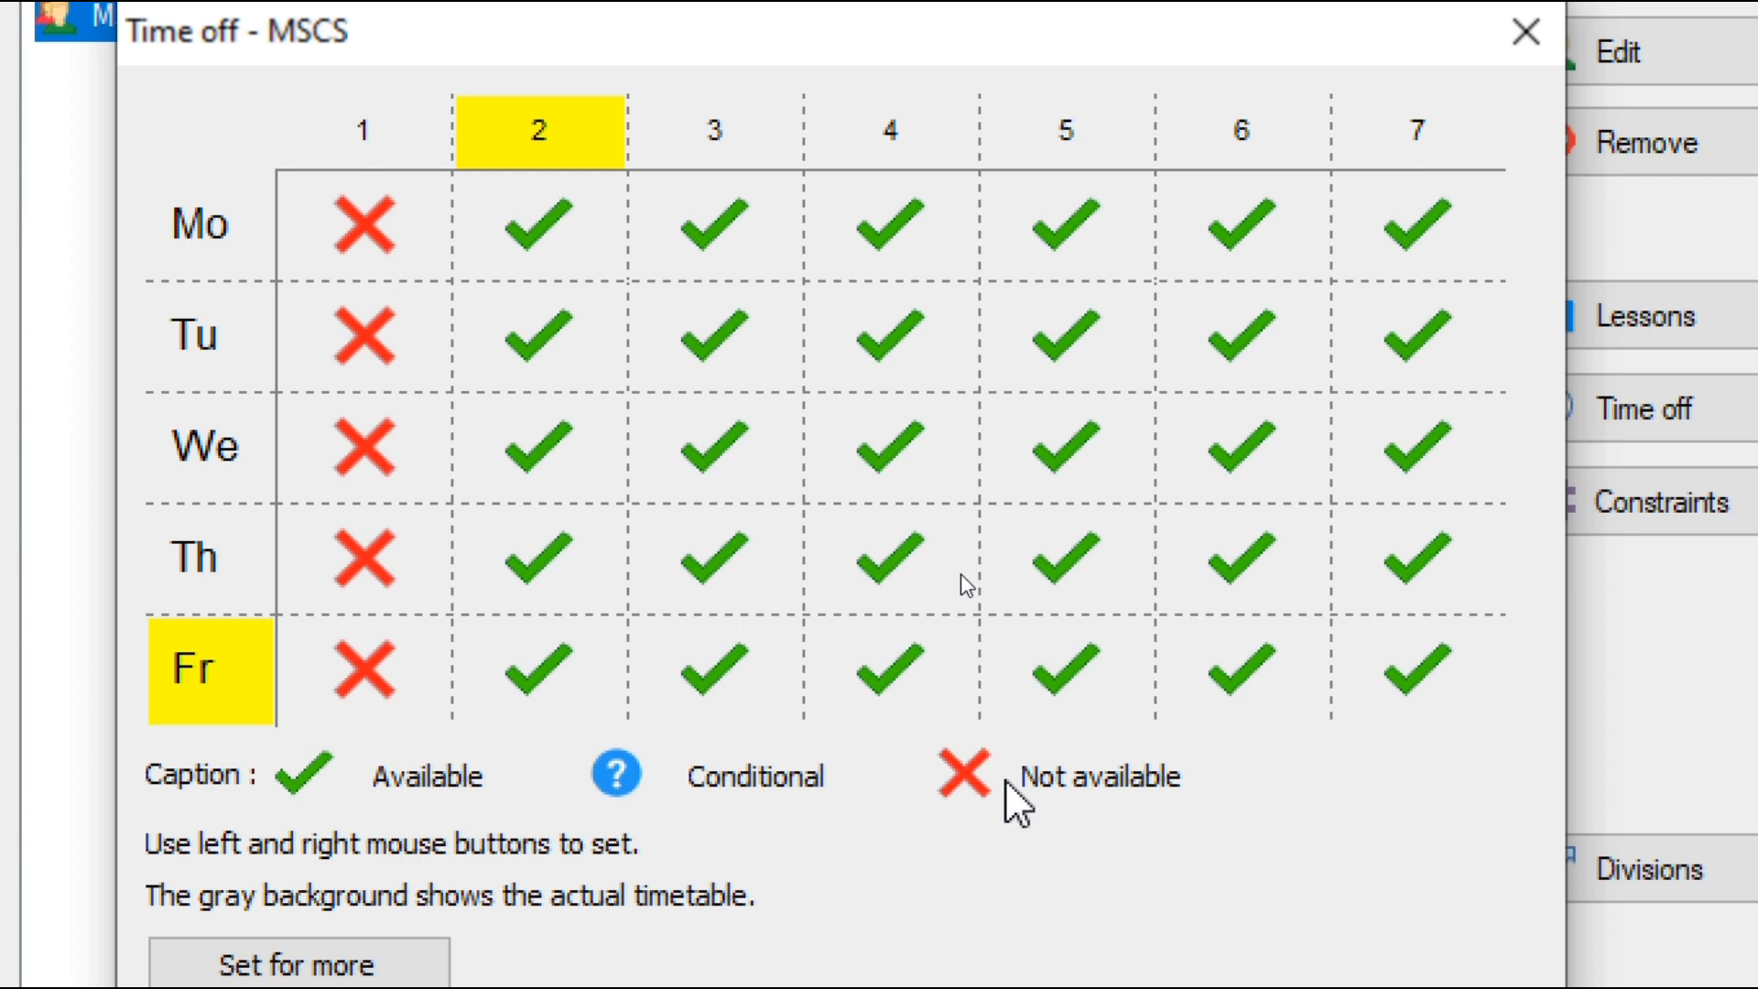
right_click(511, 142)
right_click(508, 137)
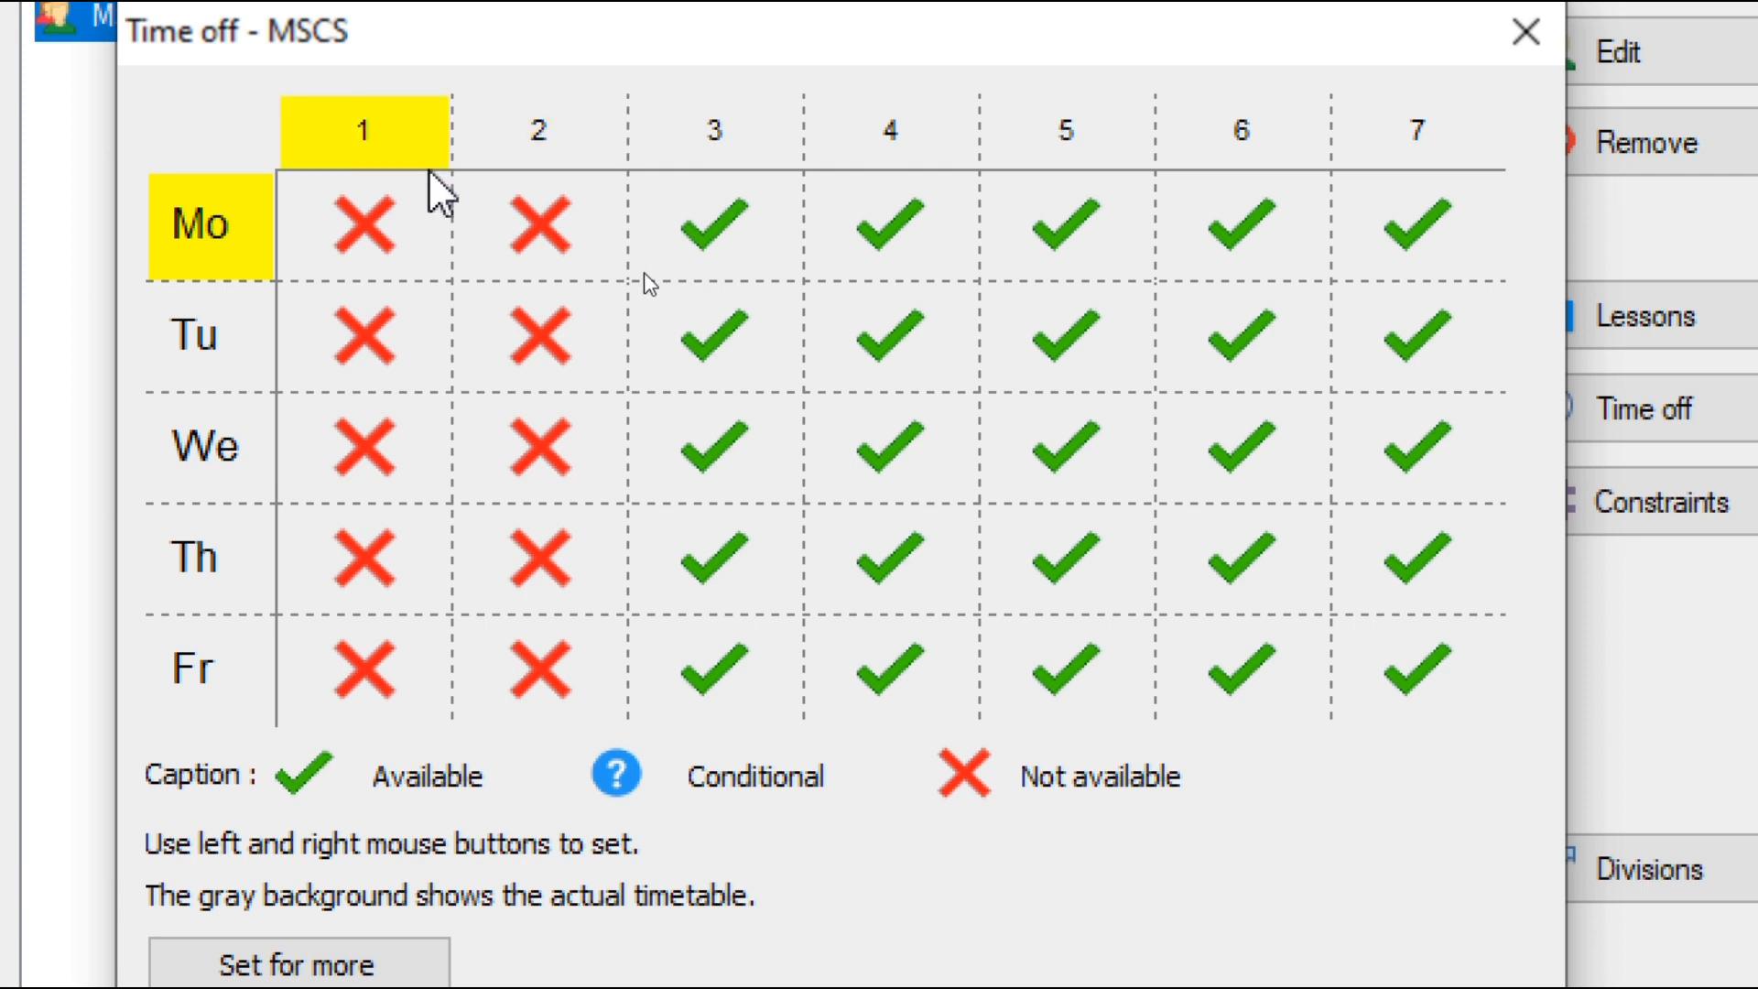
click(188, 206)
right_click(188, 206)
right_click(230, 206)
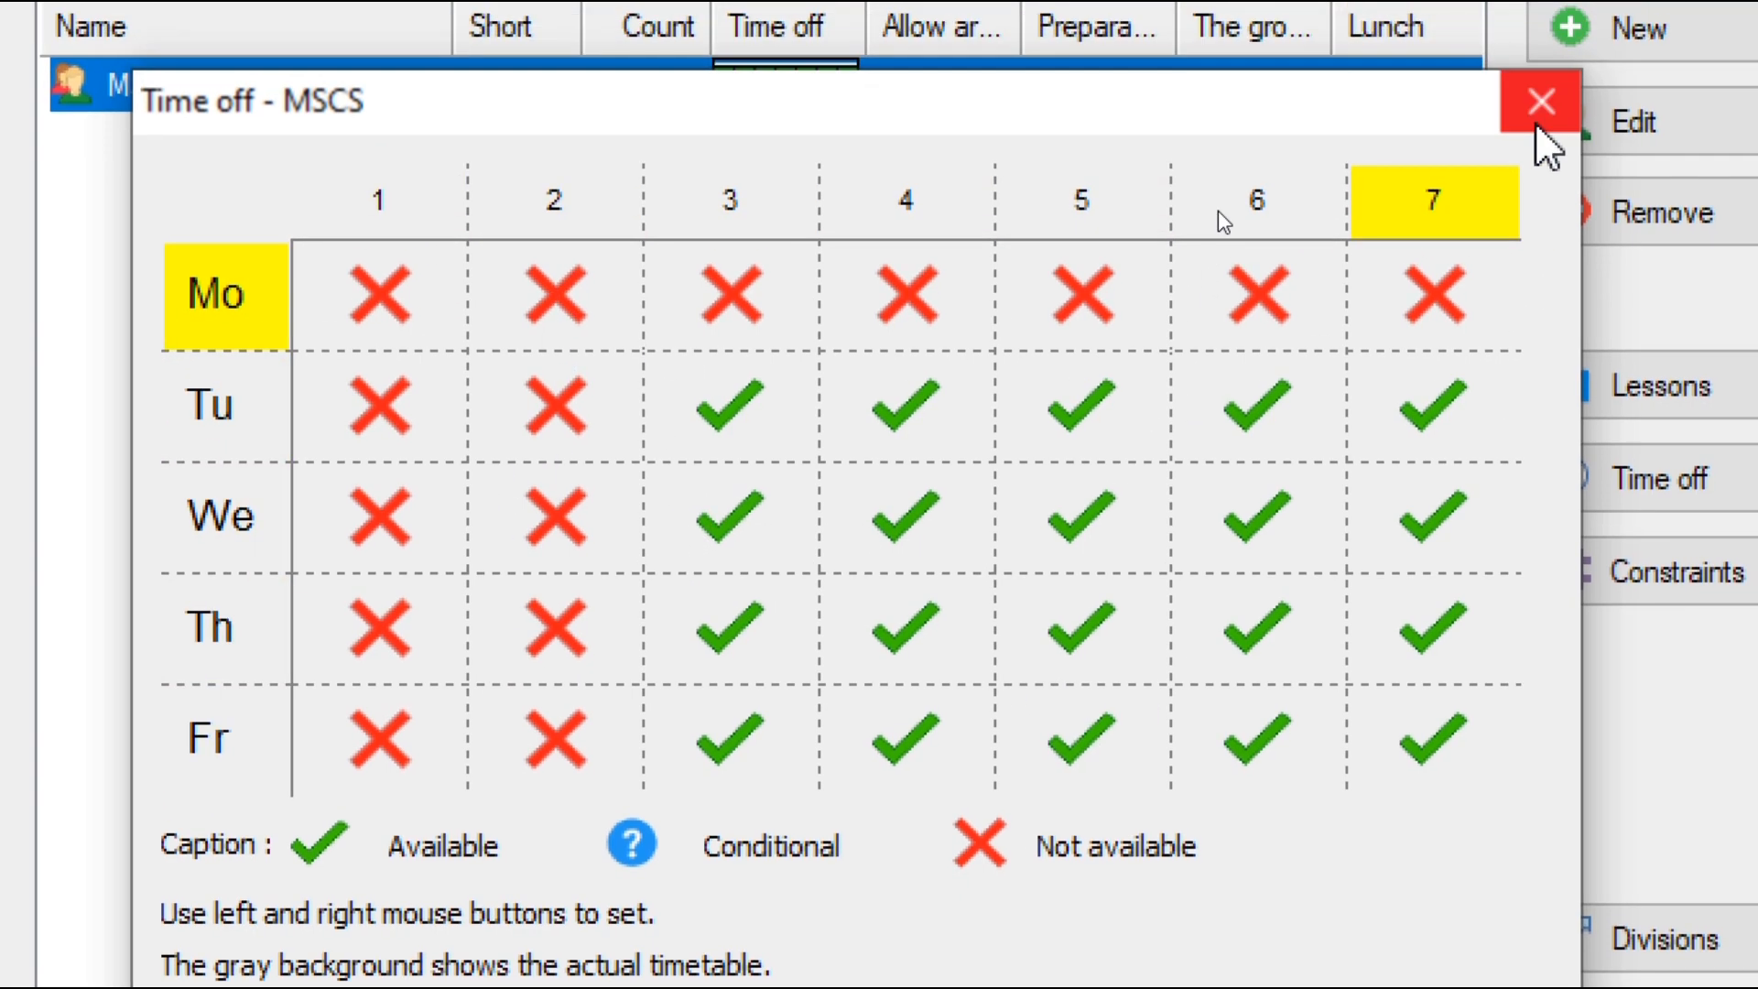
click(1537, 125)
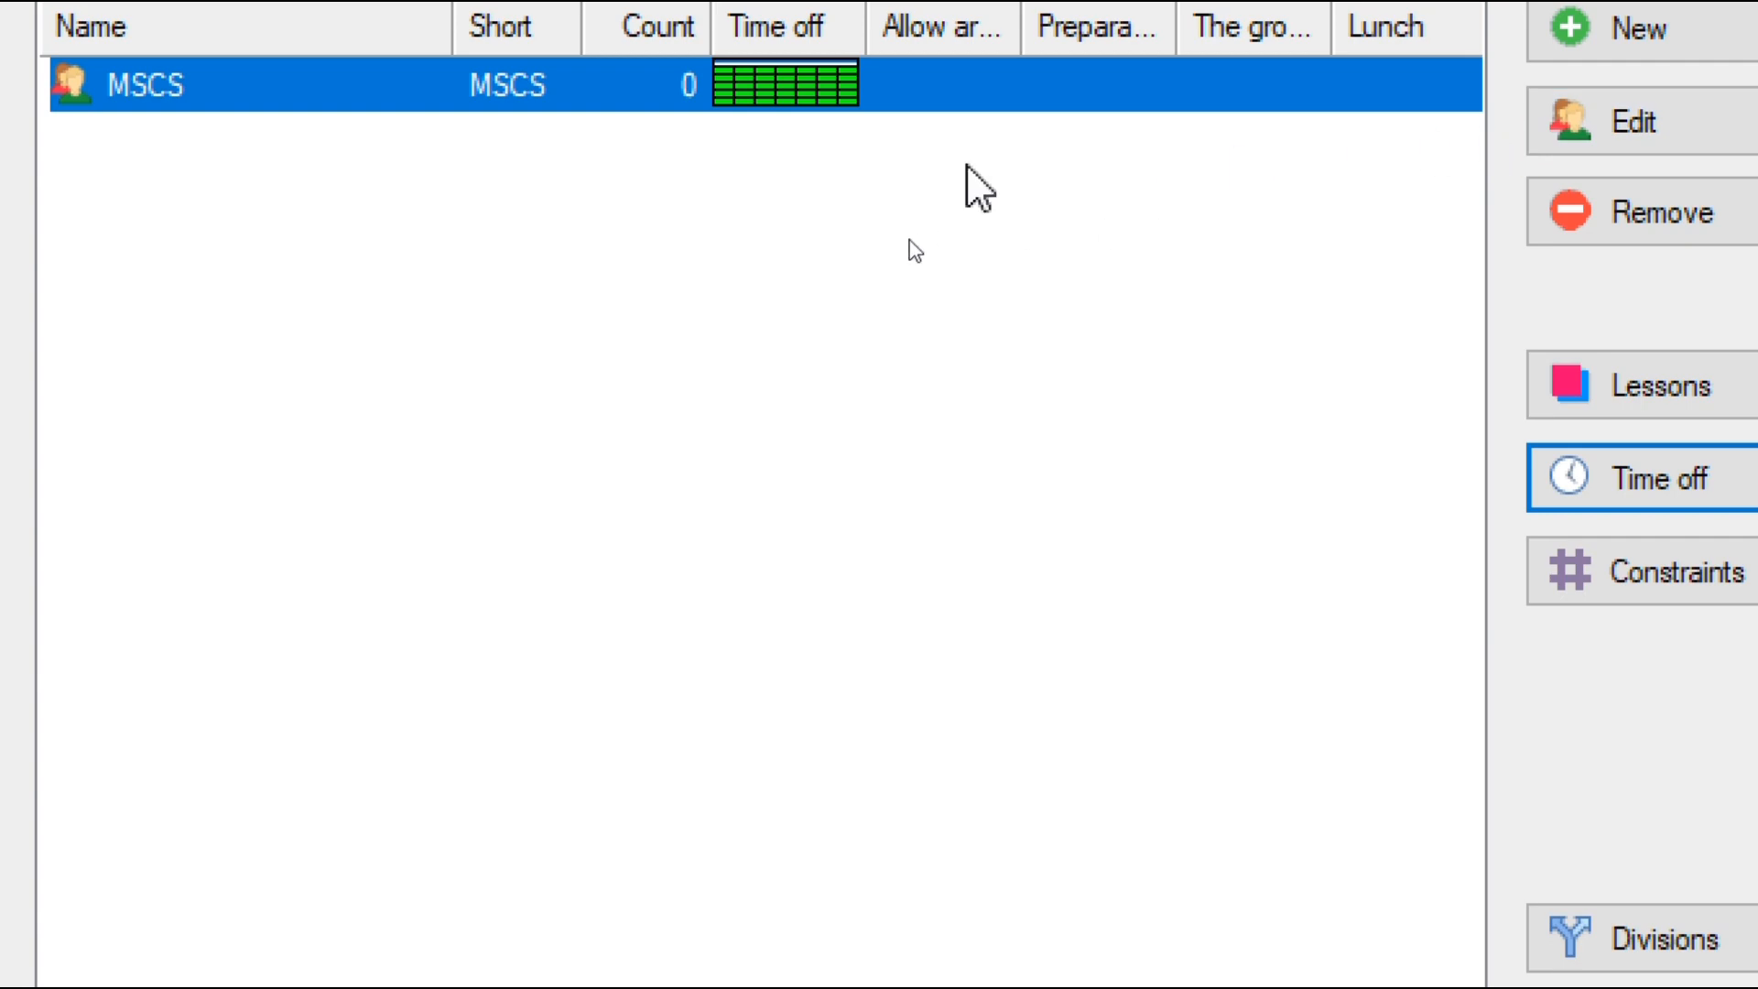
Set the MSCS class's time off so all of Monday and periods 1 and 2 every day are not available.
click(1675, 513)
click(224, 311)
click(388, 241)
click(388, 241)
click(387, 242)
click(703, 243)
click(703, 243)
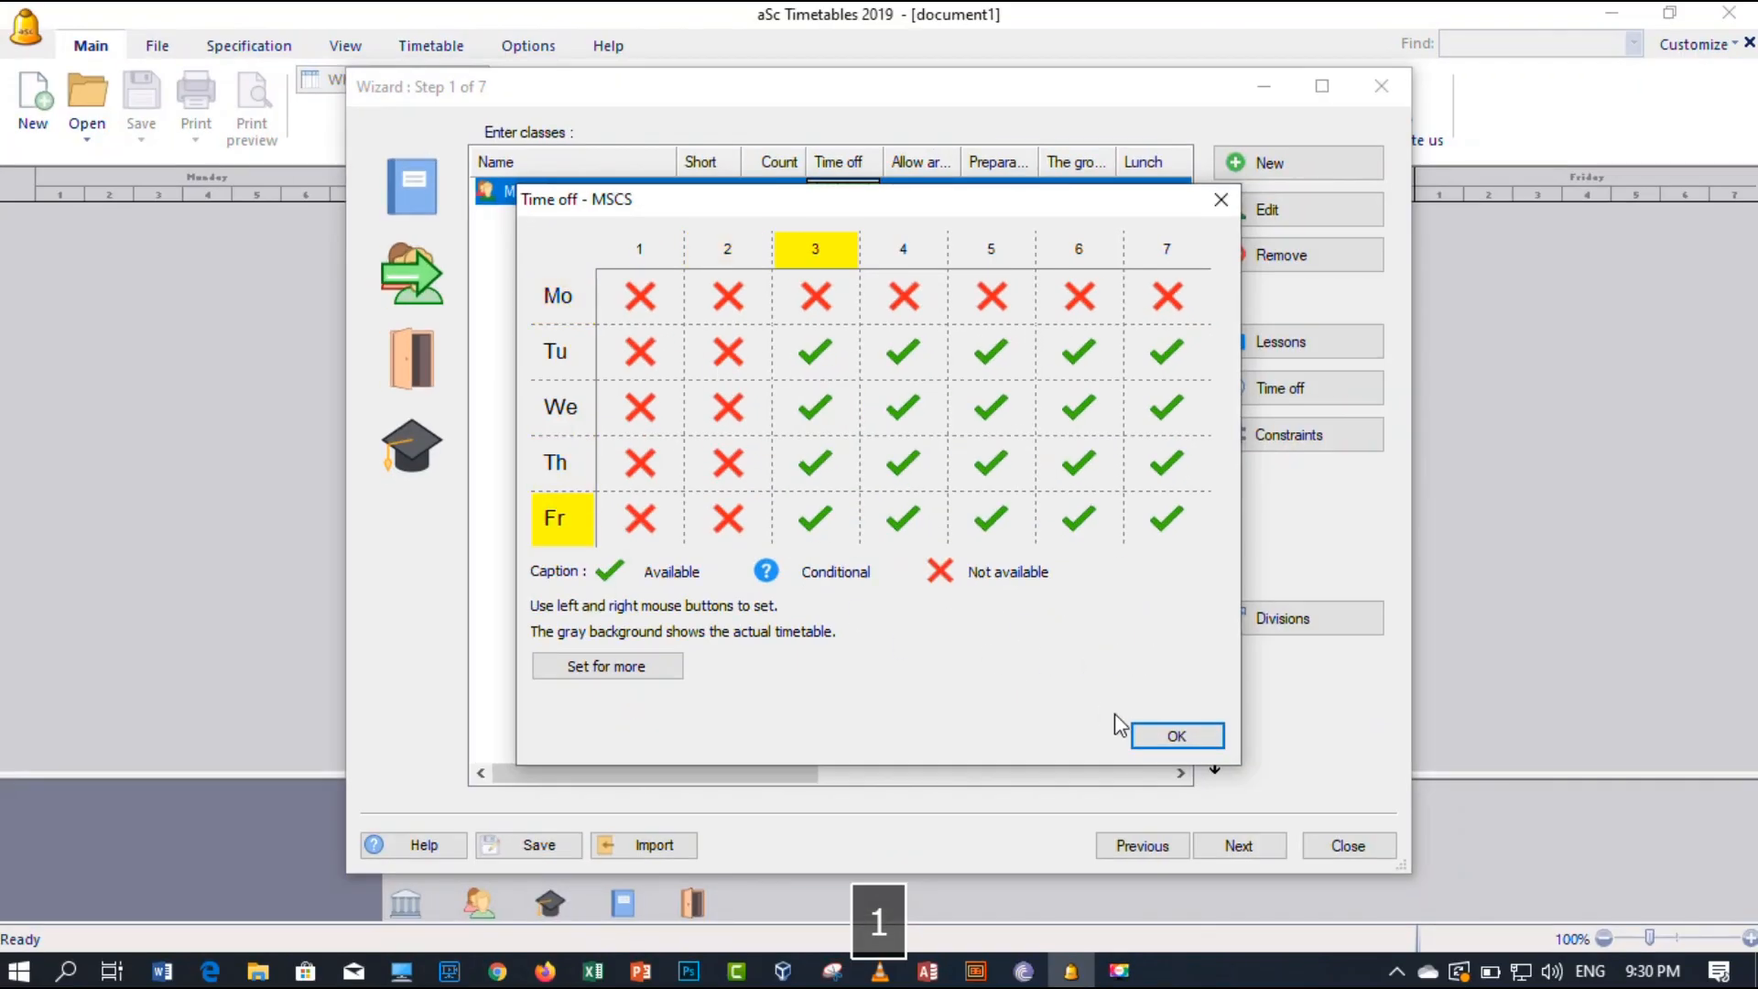
click(1165, 733)
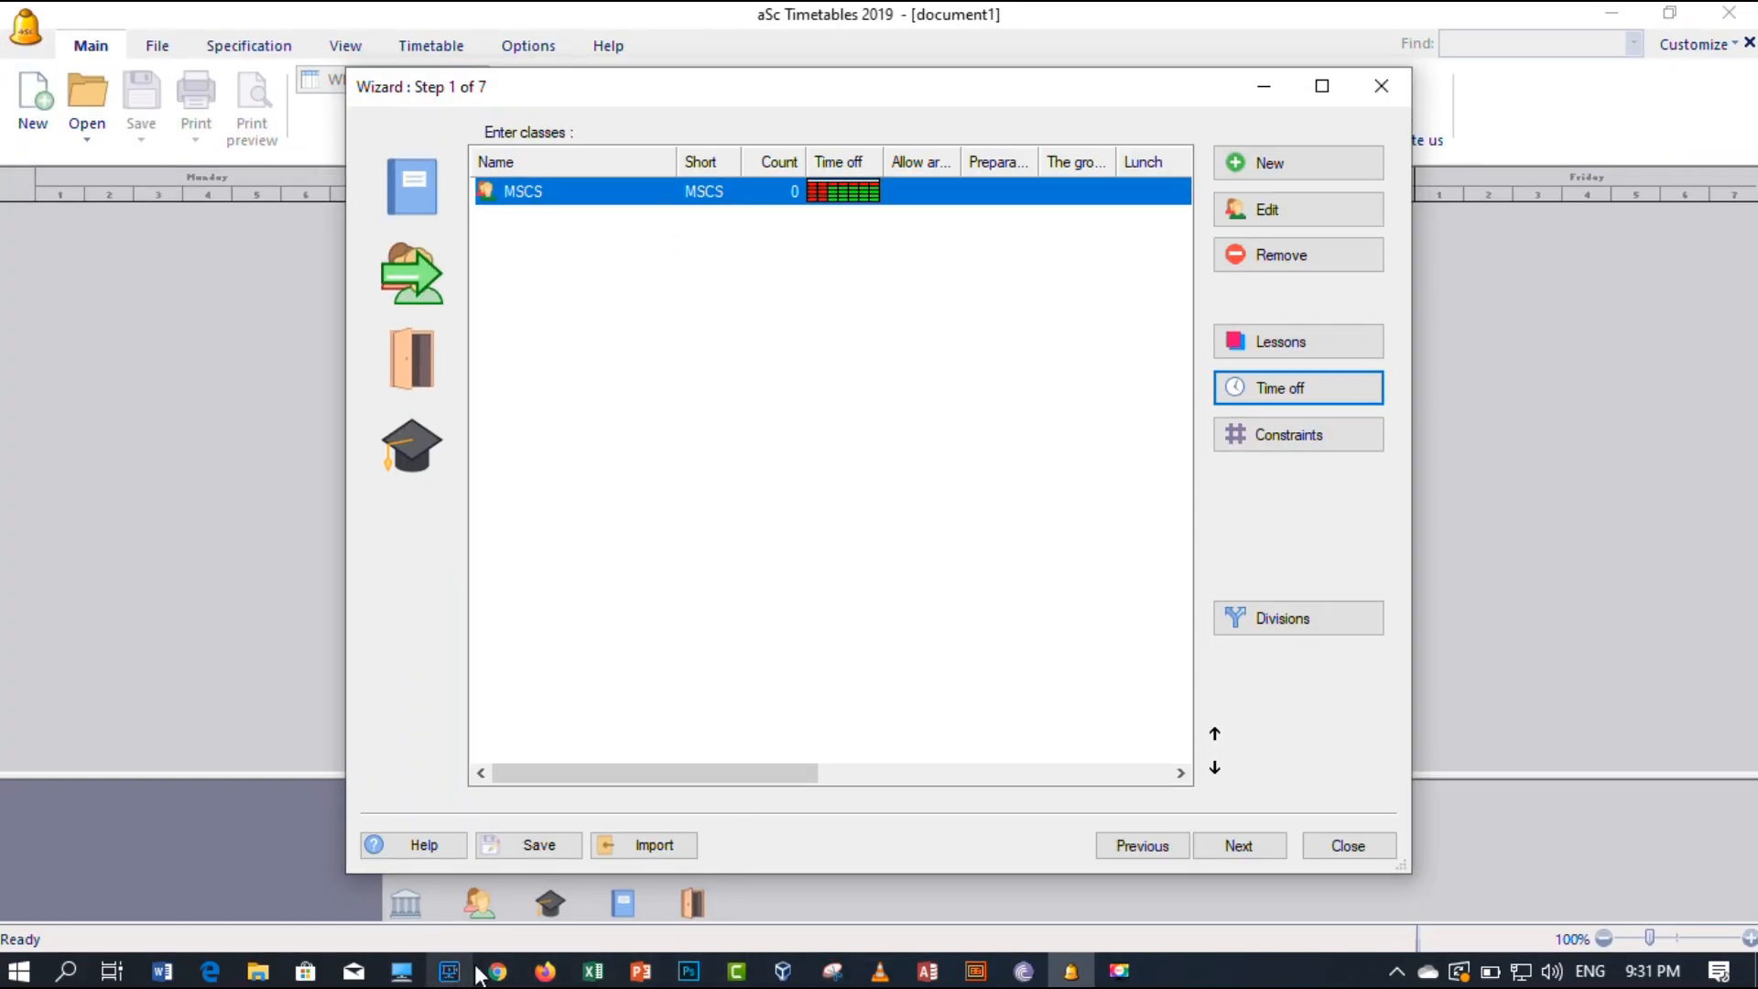
Switch to Excel and copy the class list in A1:A18 of the Classes sheet.
click(593, 970)
click(661, 890)
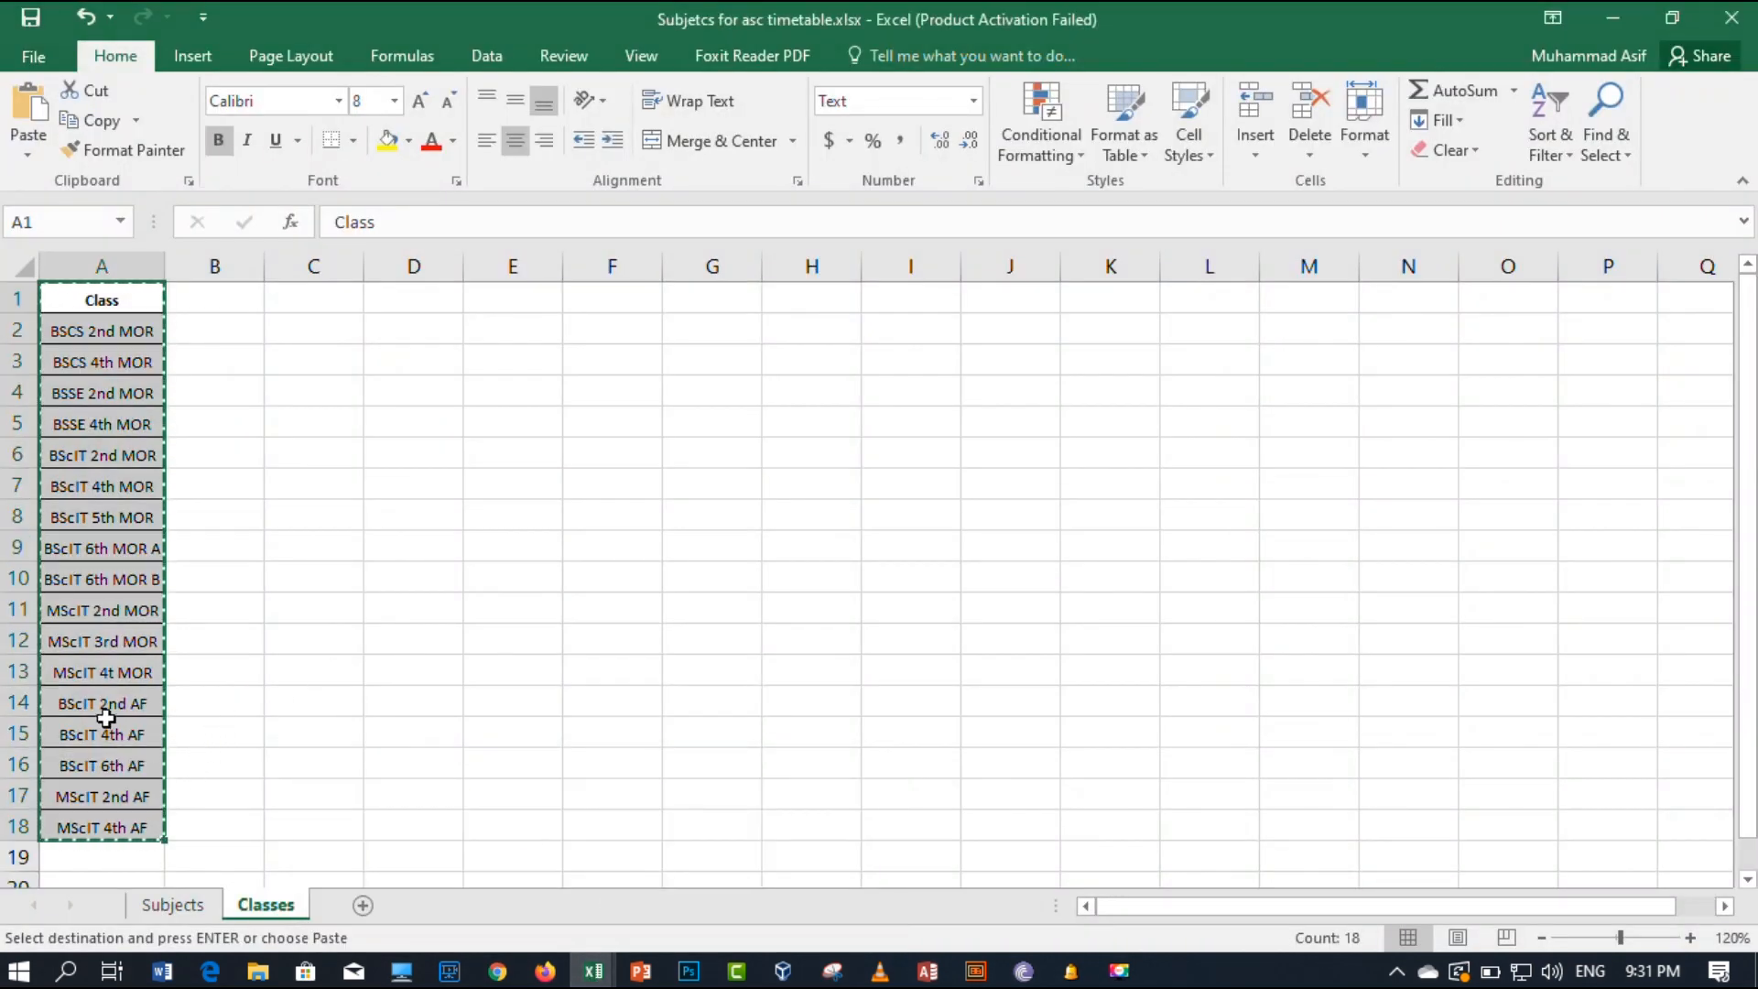
right_click(105, 717)
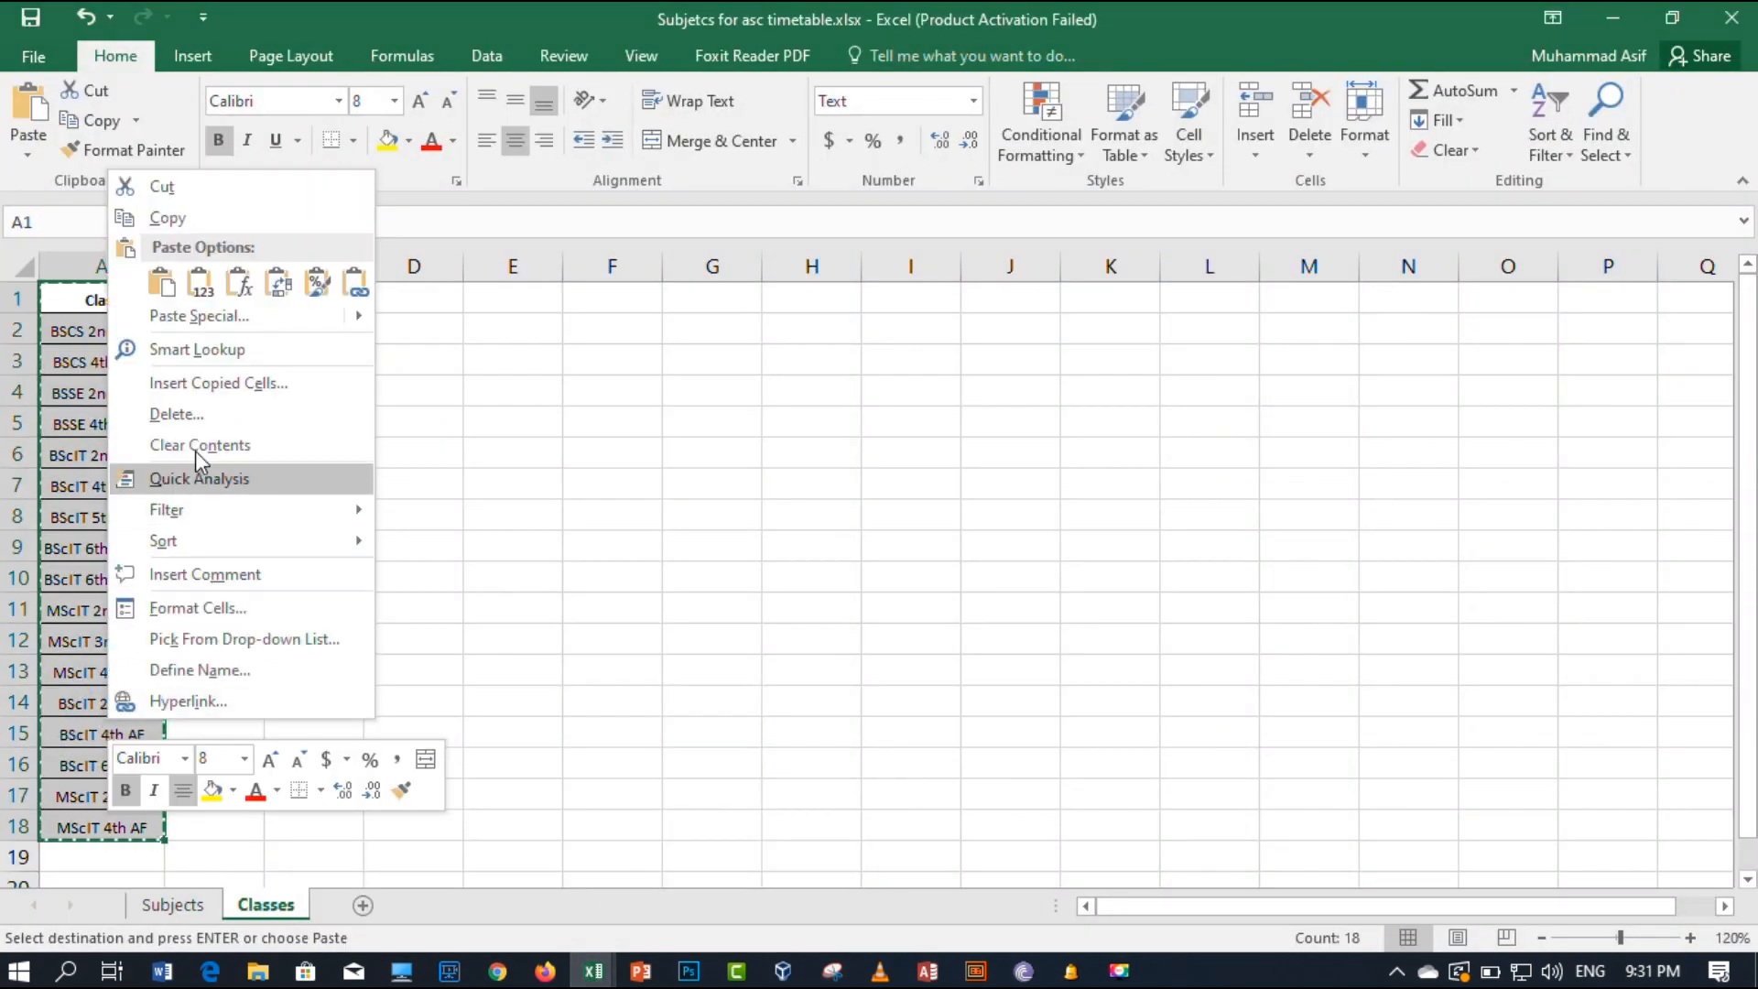
click(196, 223)
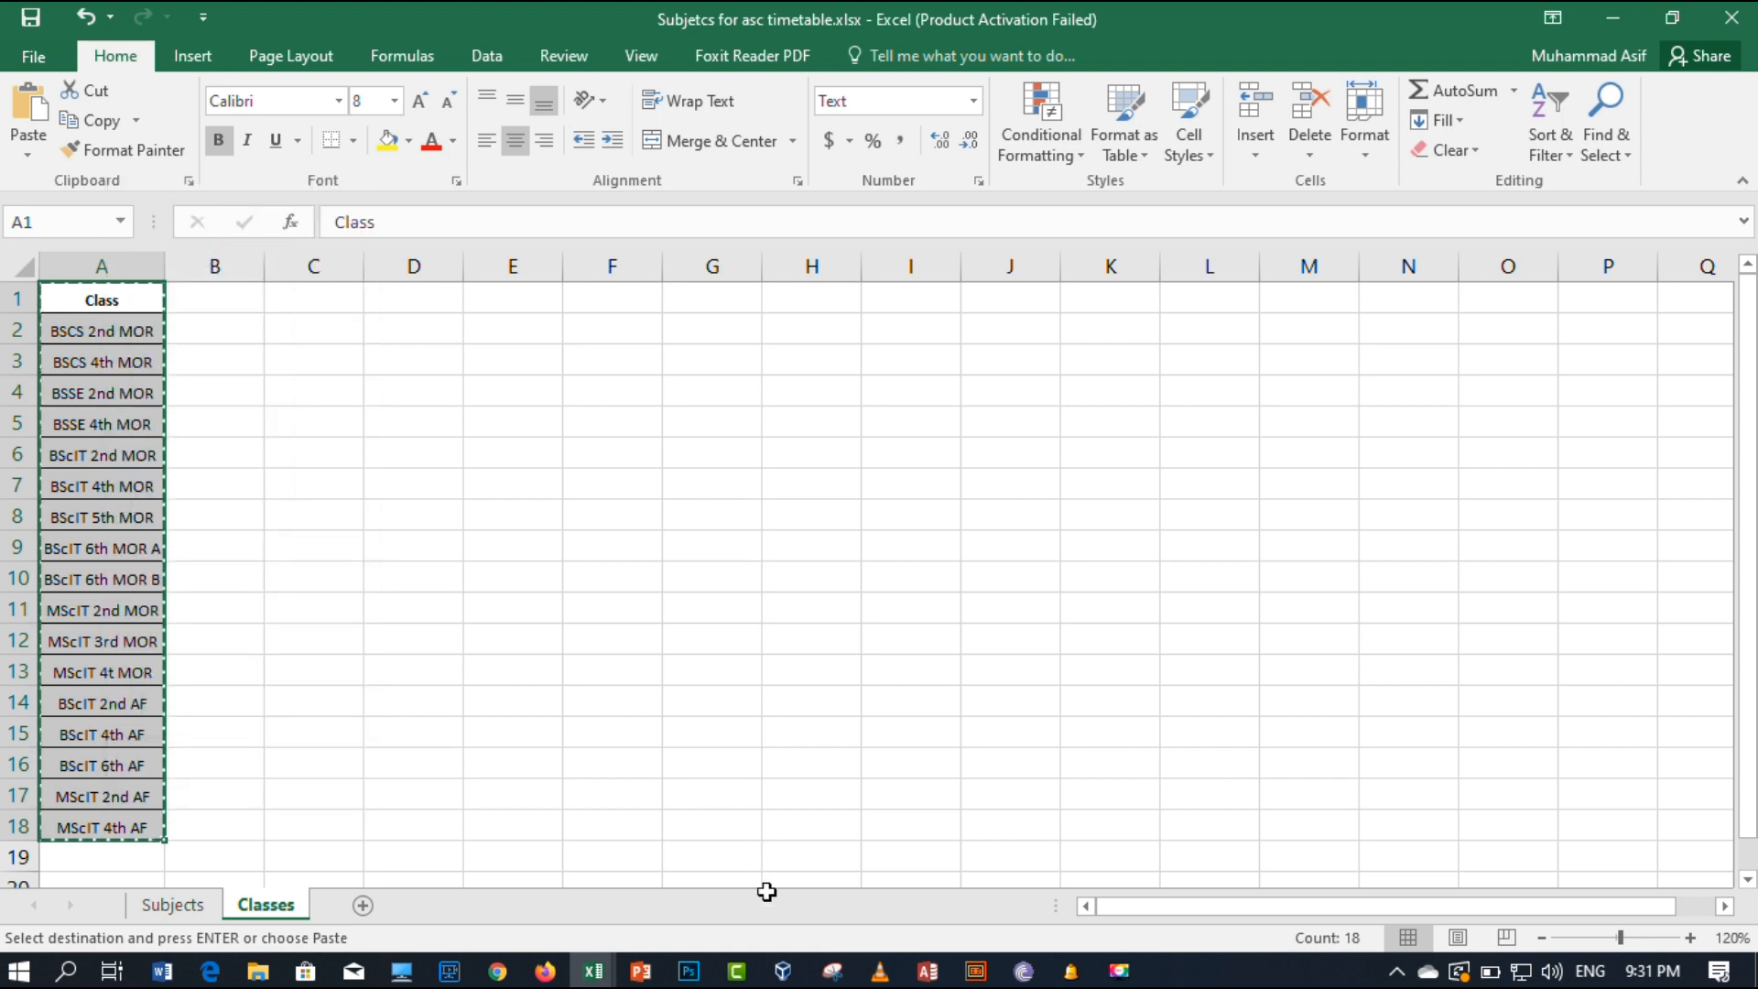
Return to aSc Timetables and set up a clipboard import of Classes whose first row contains column headers.
click(1071, 972)
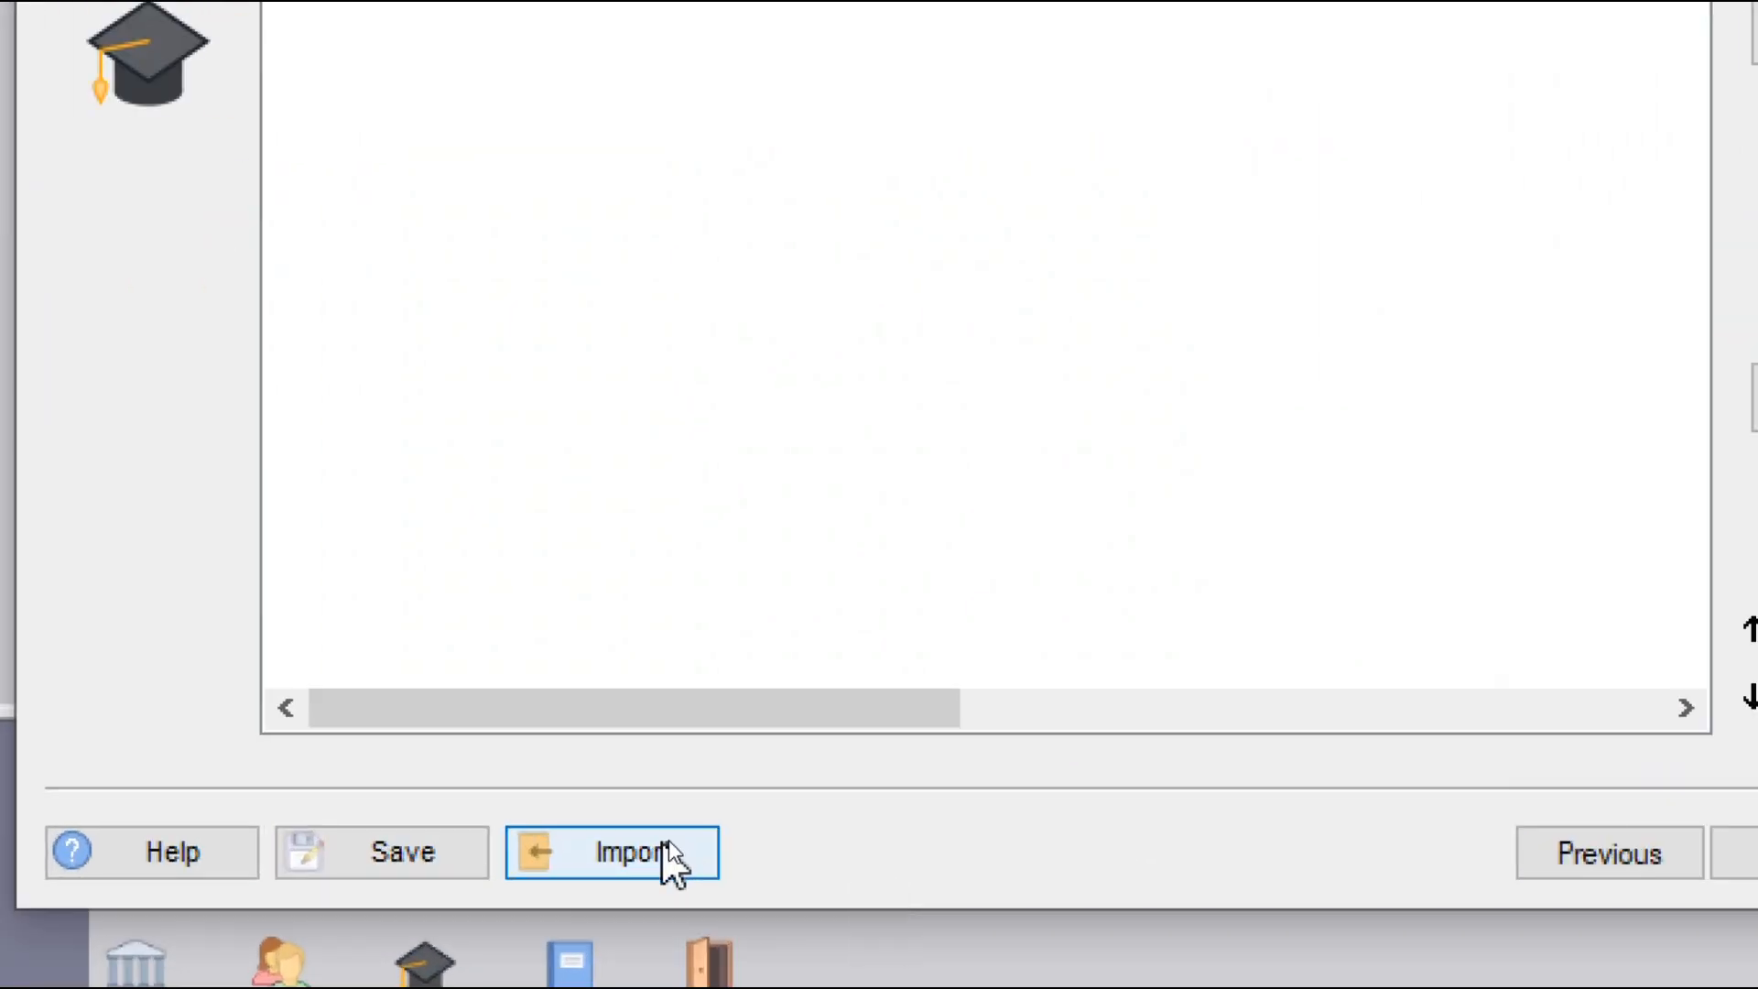
click(668, 844)
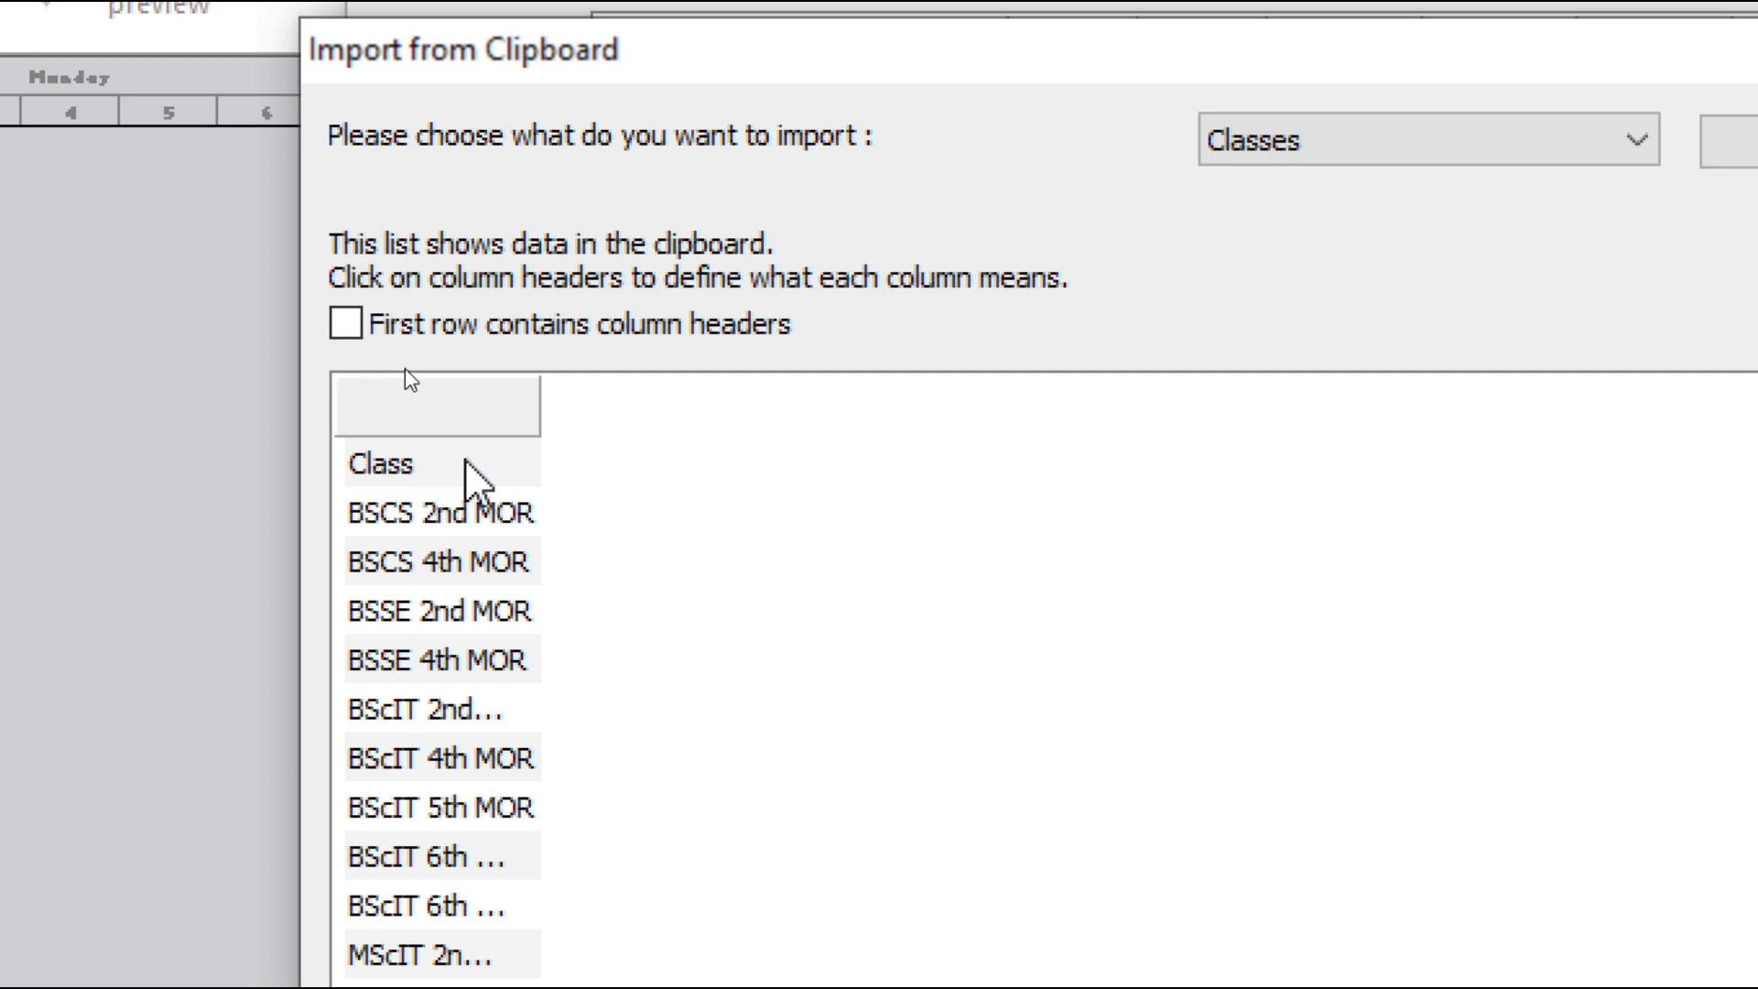
click(346, 322)
click(400, 397)
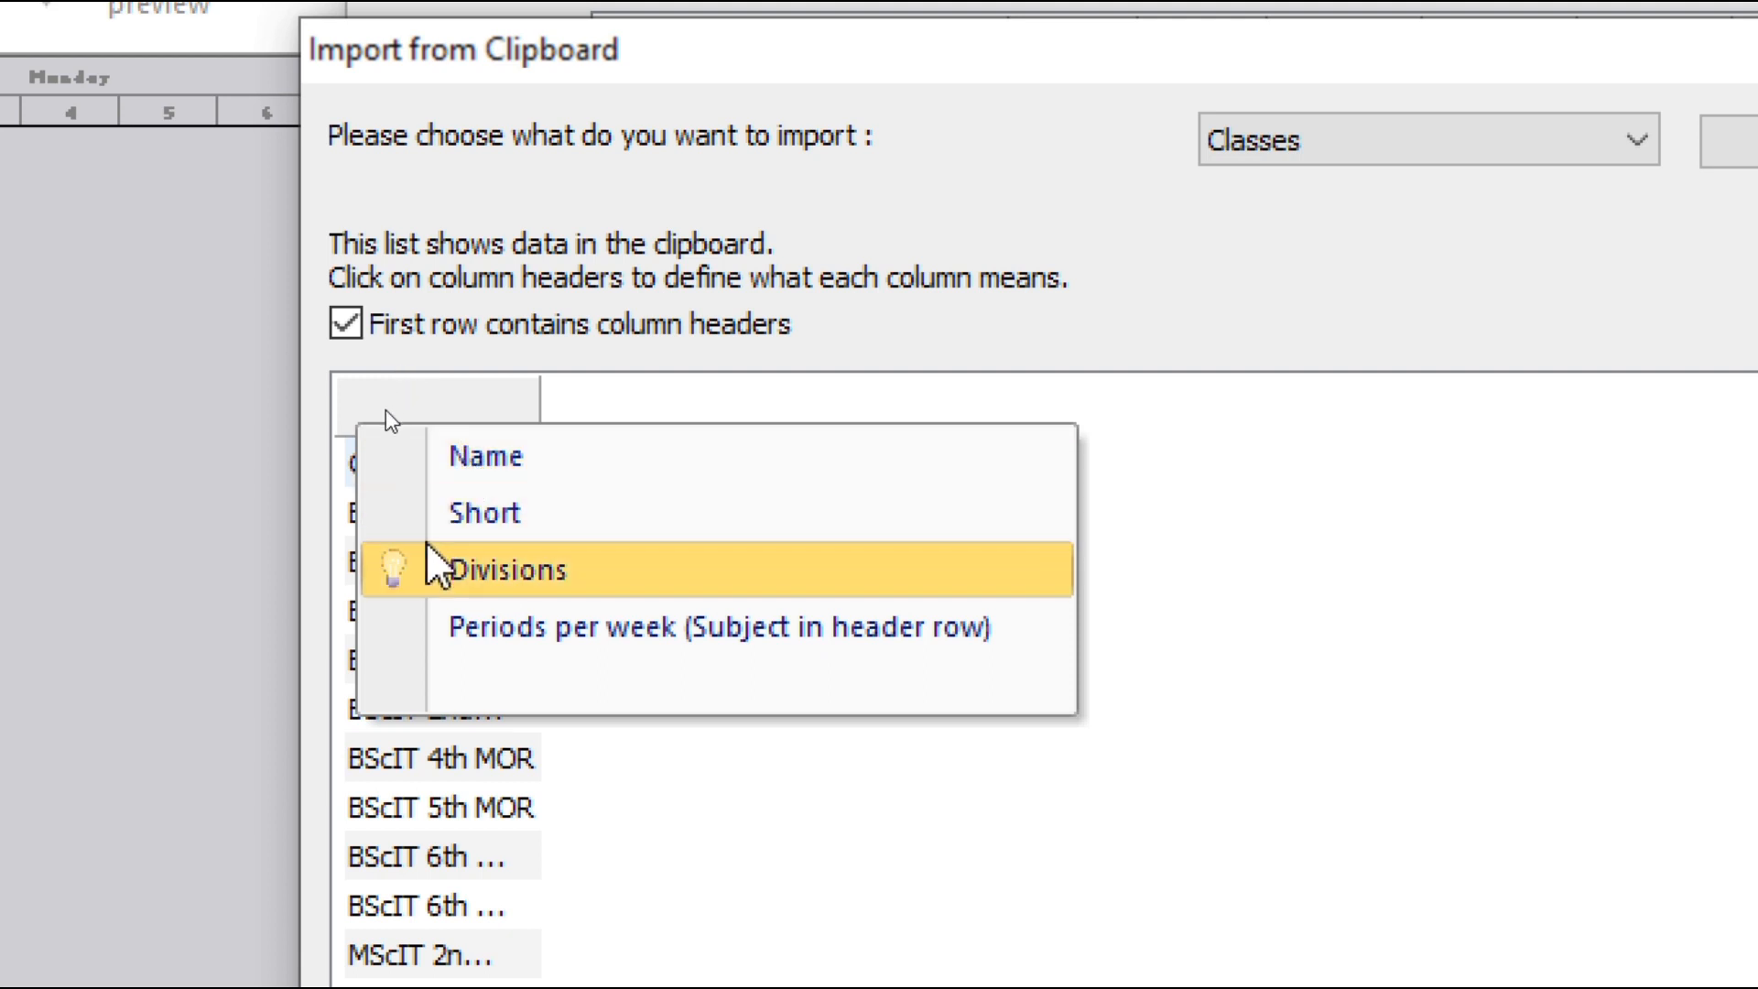
click(432, 469)
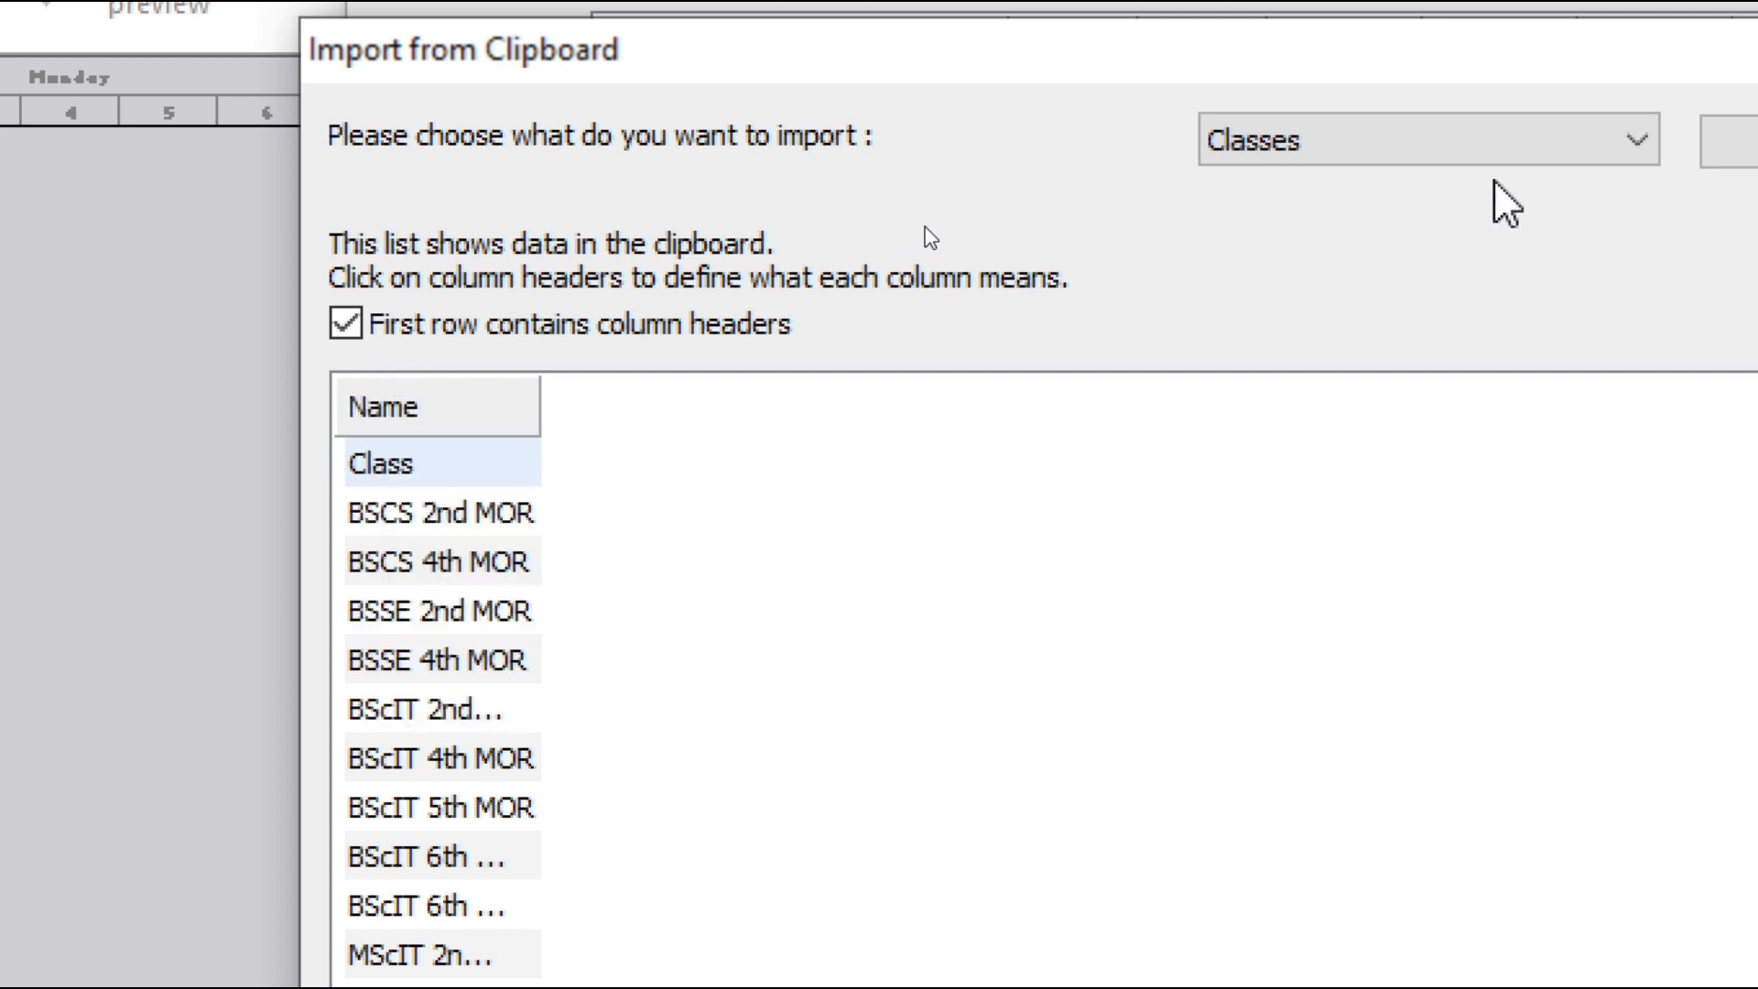
click(1526, 163)
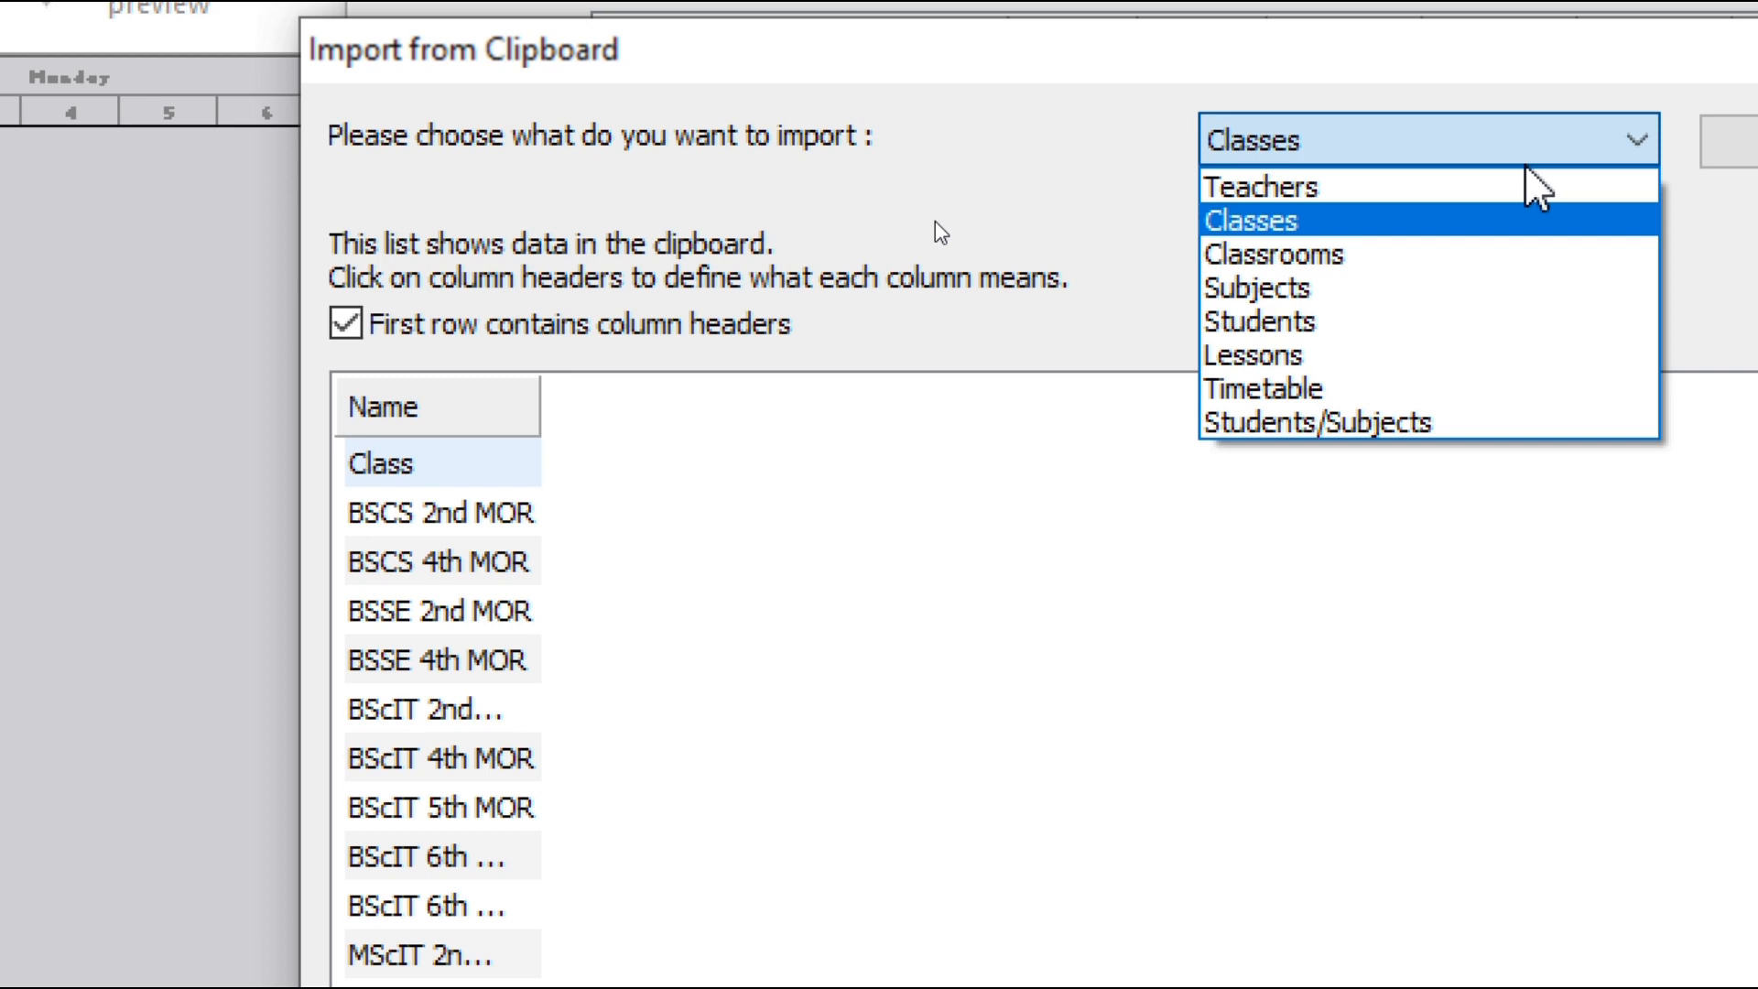
click(1382, 229)
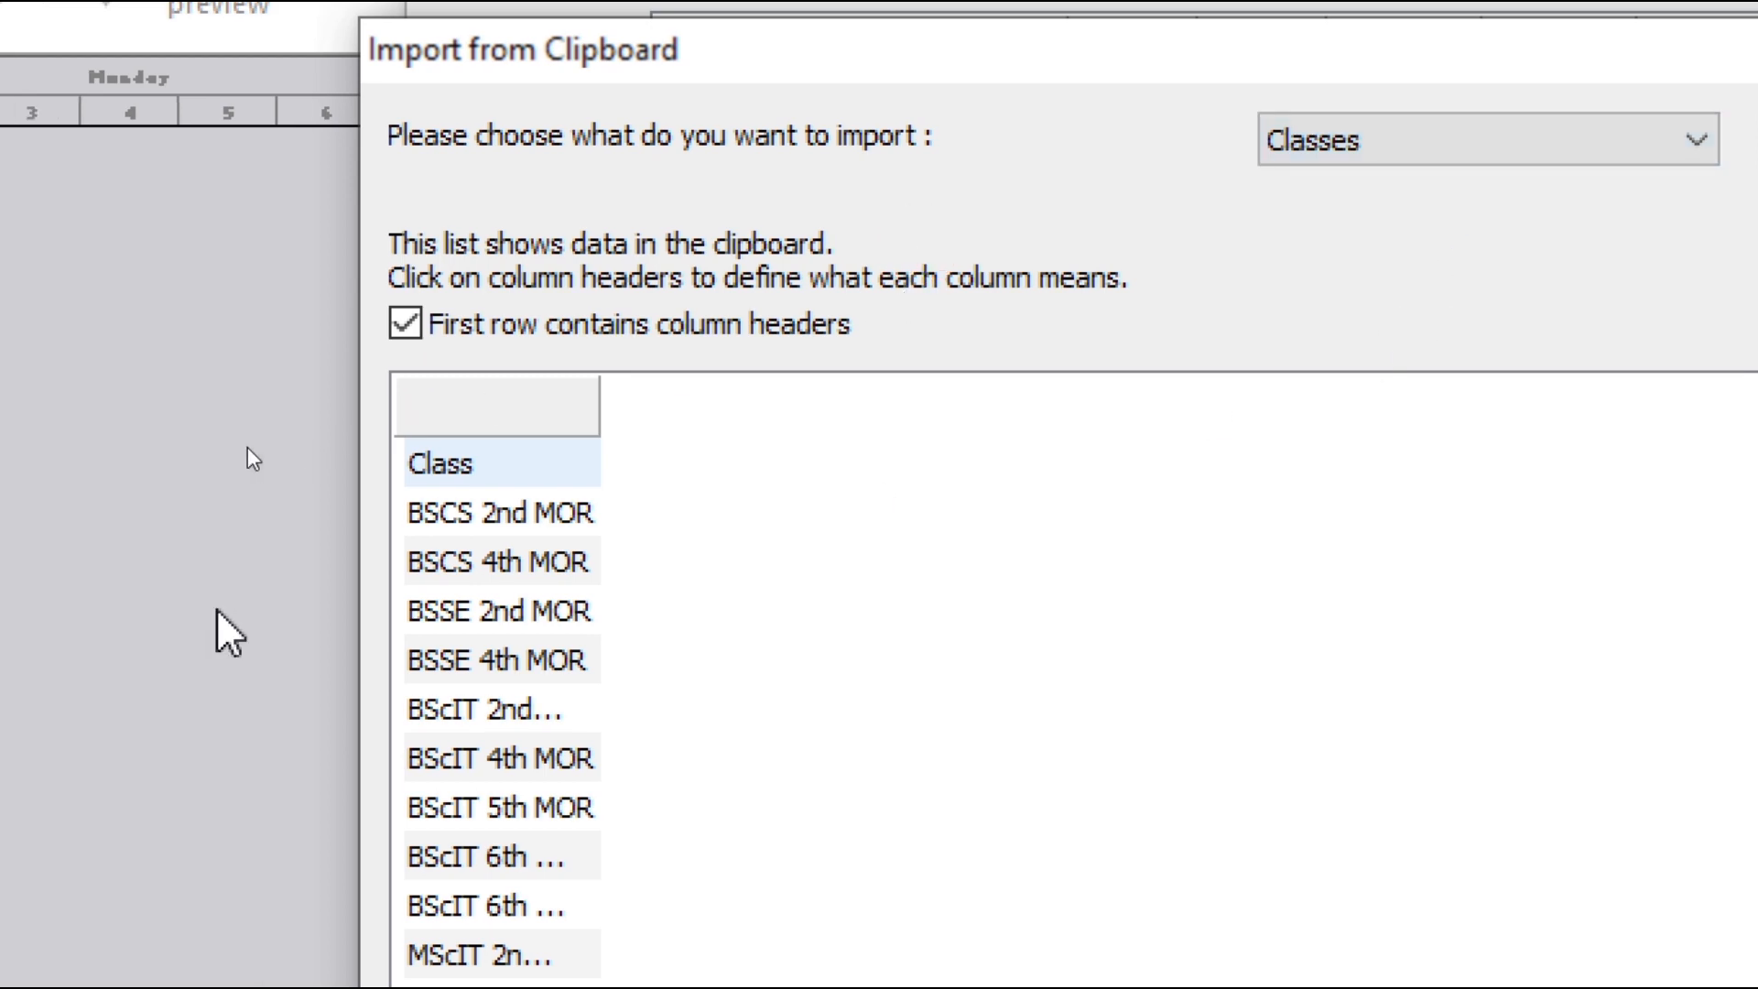
Define the clipboard column as Name and import all listed classes into the timetable.
click(580, 403)
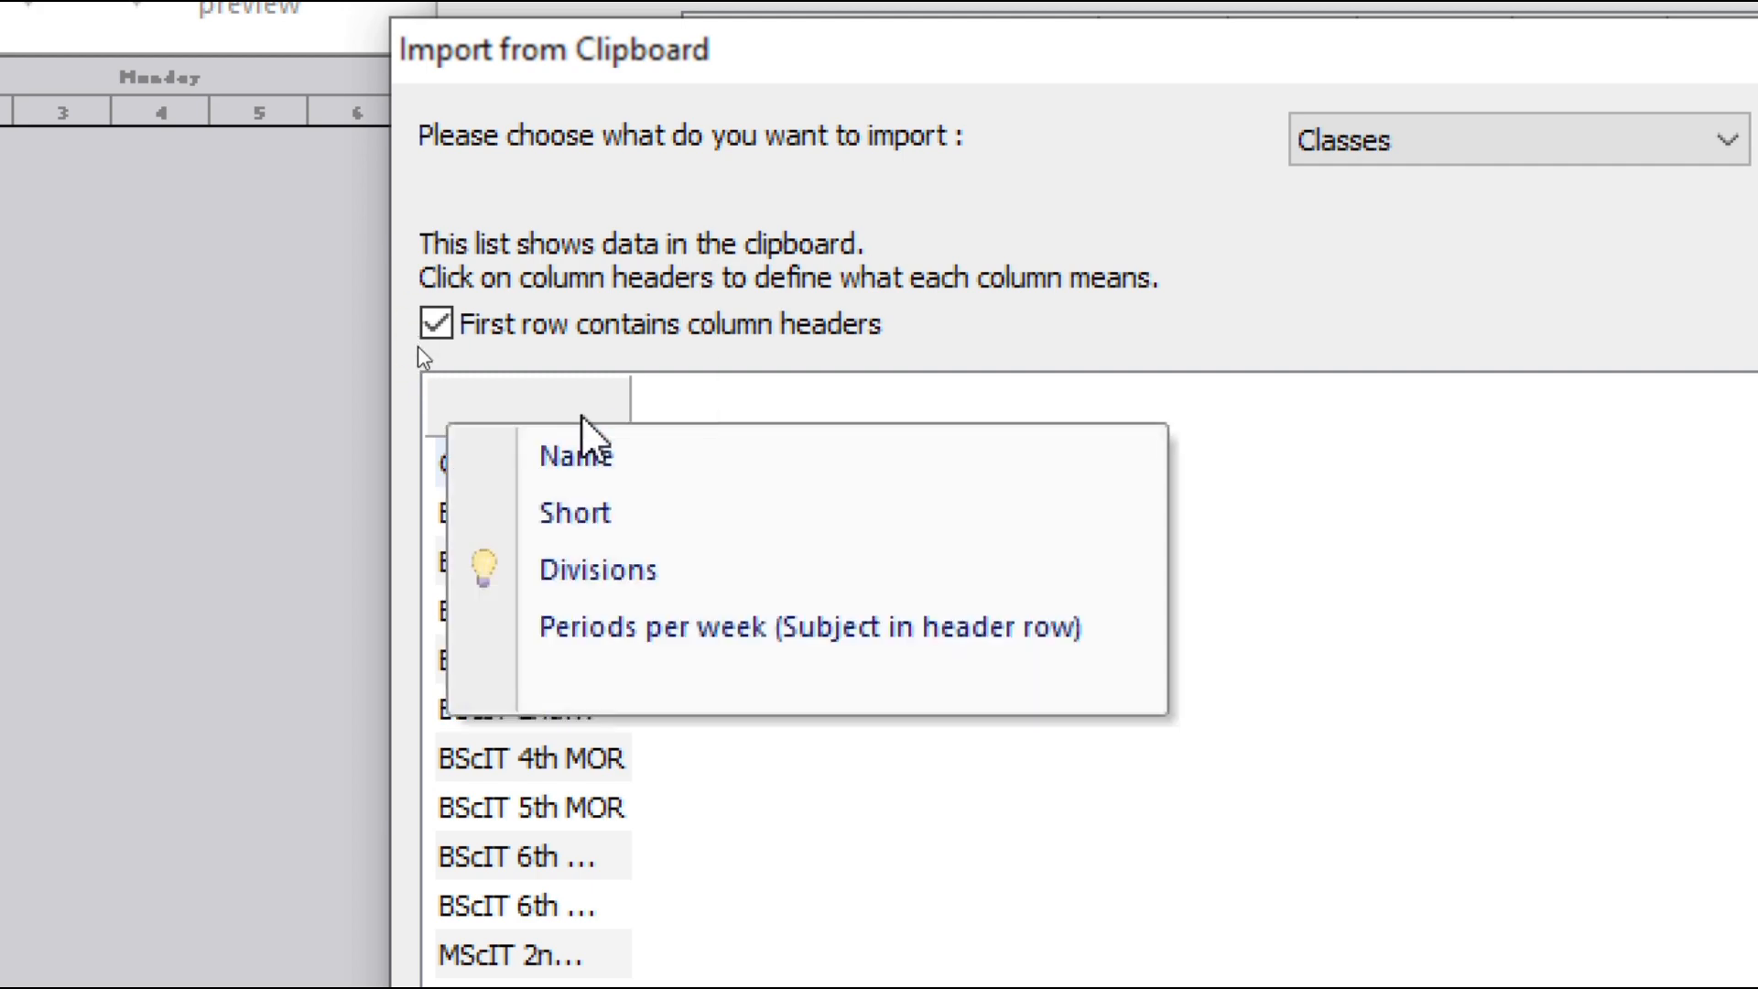
click(586, 460)
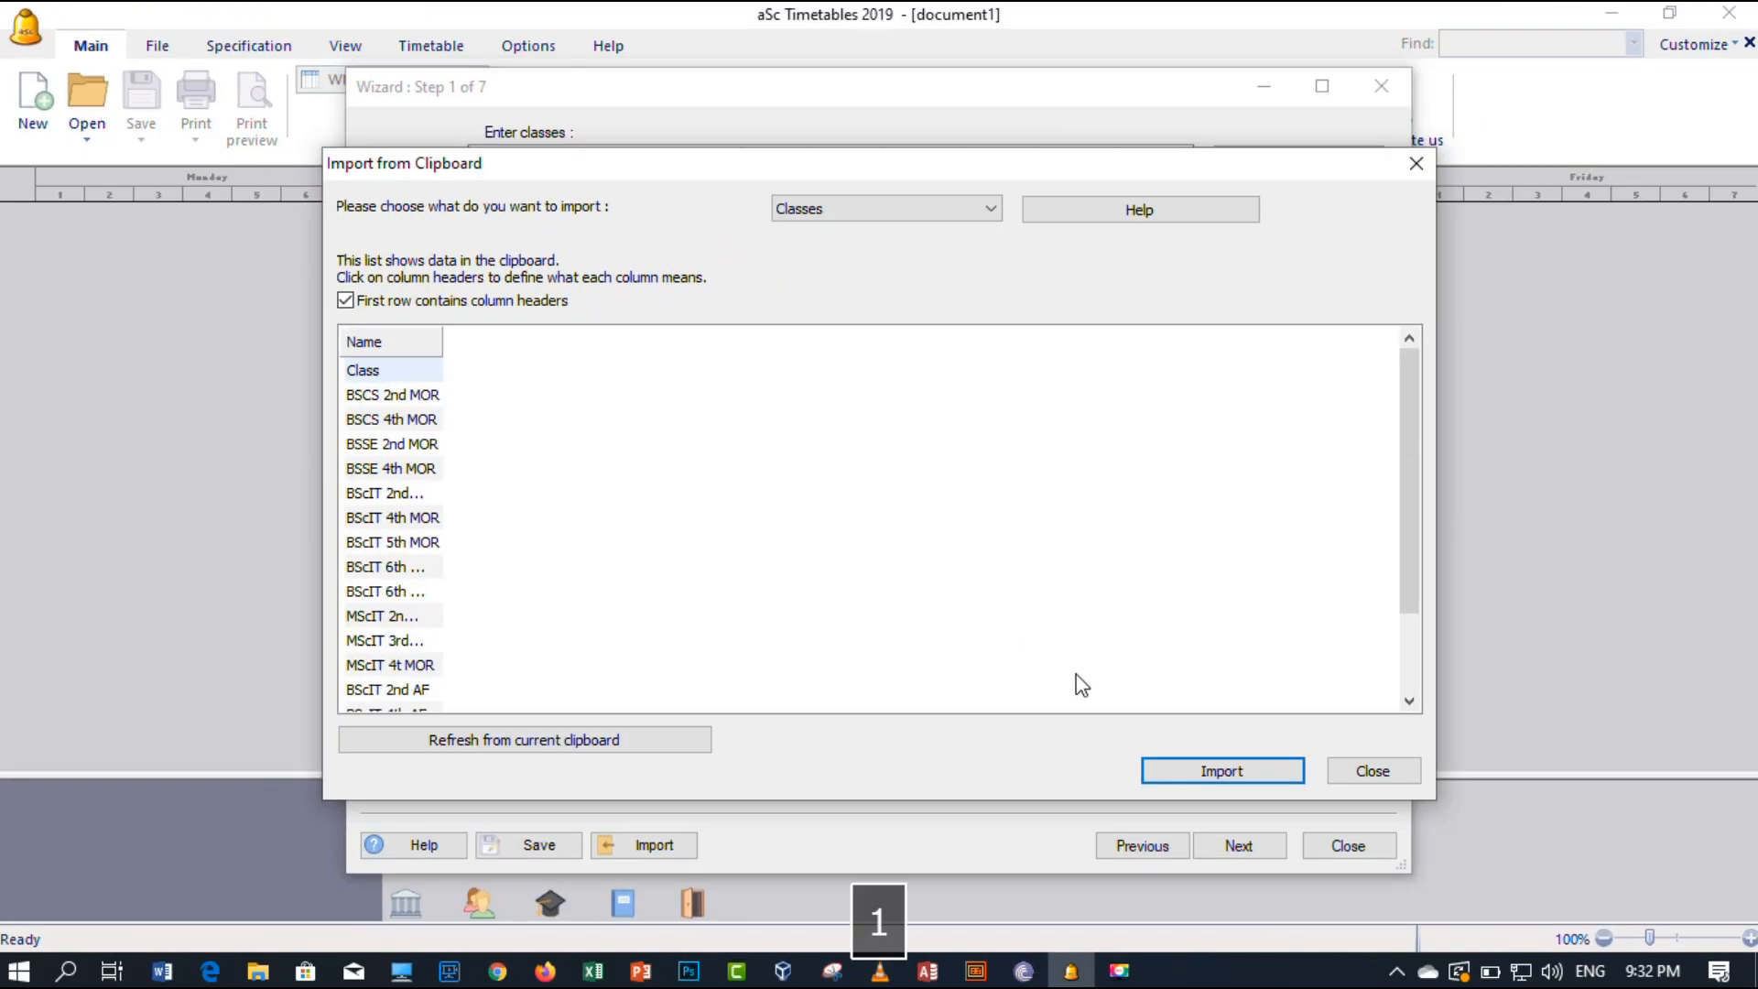
click(1208, 774)
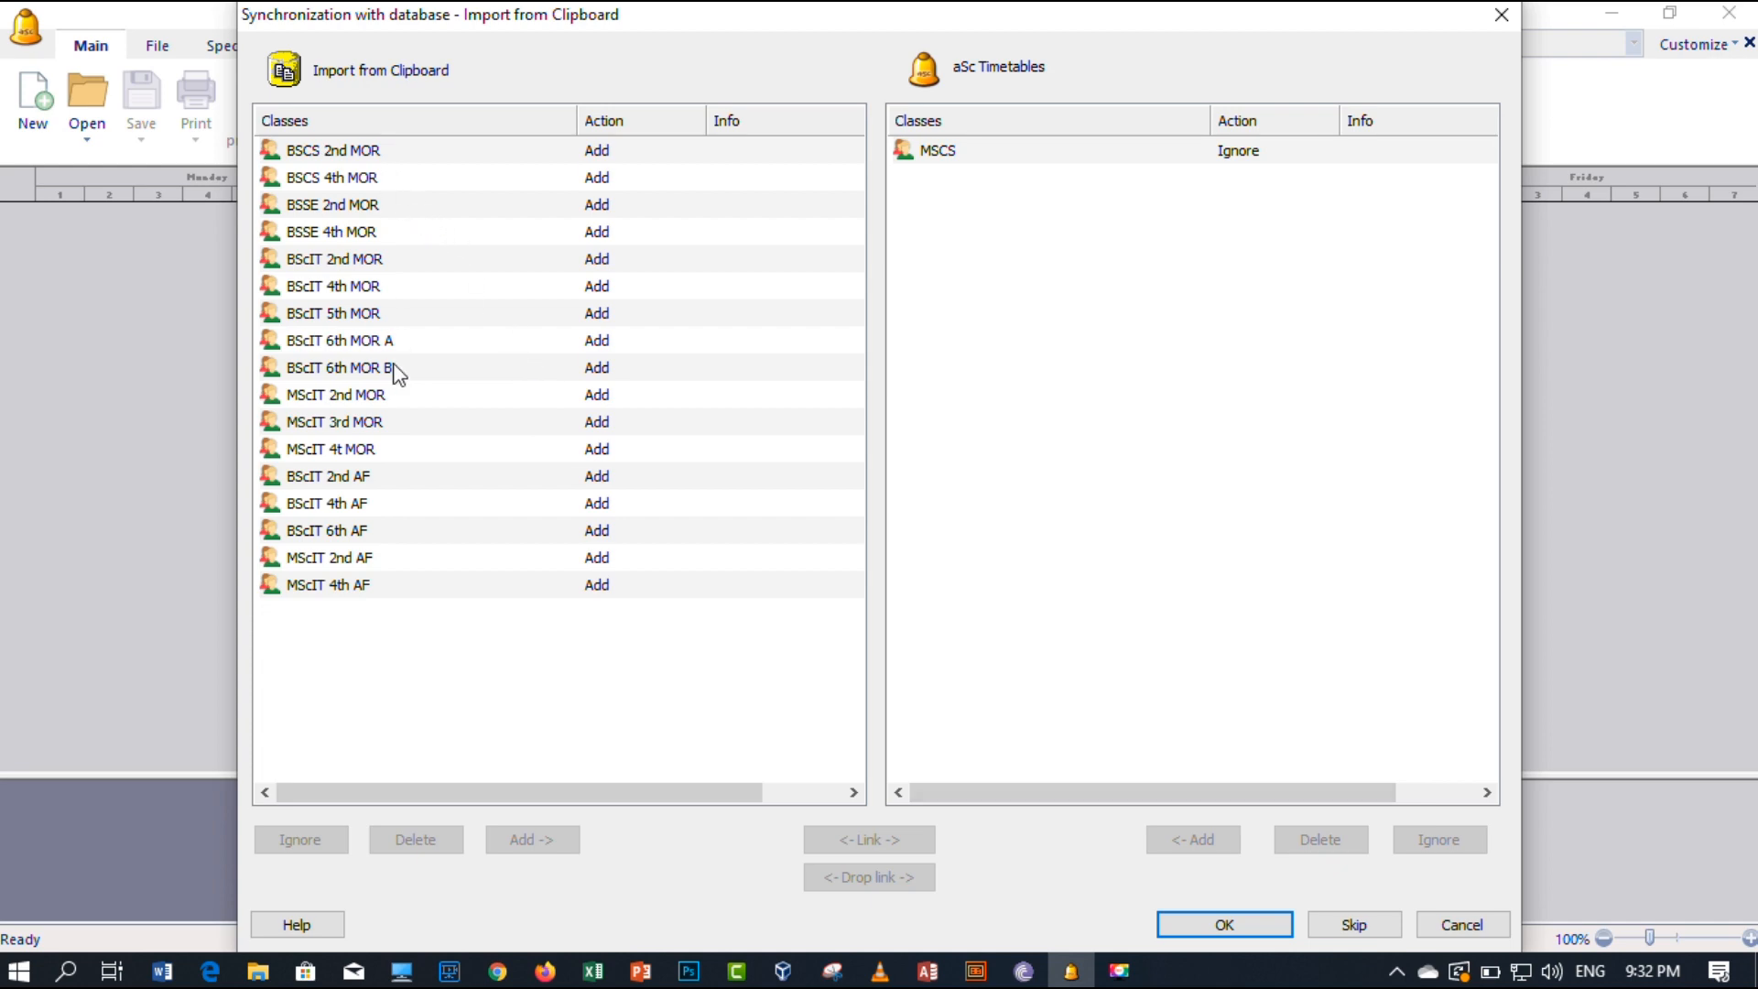
click(1260, 919)
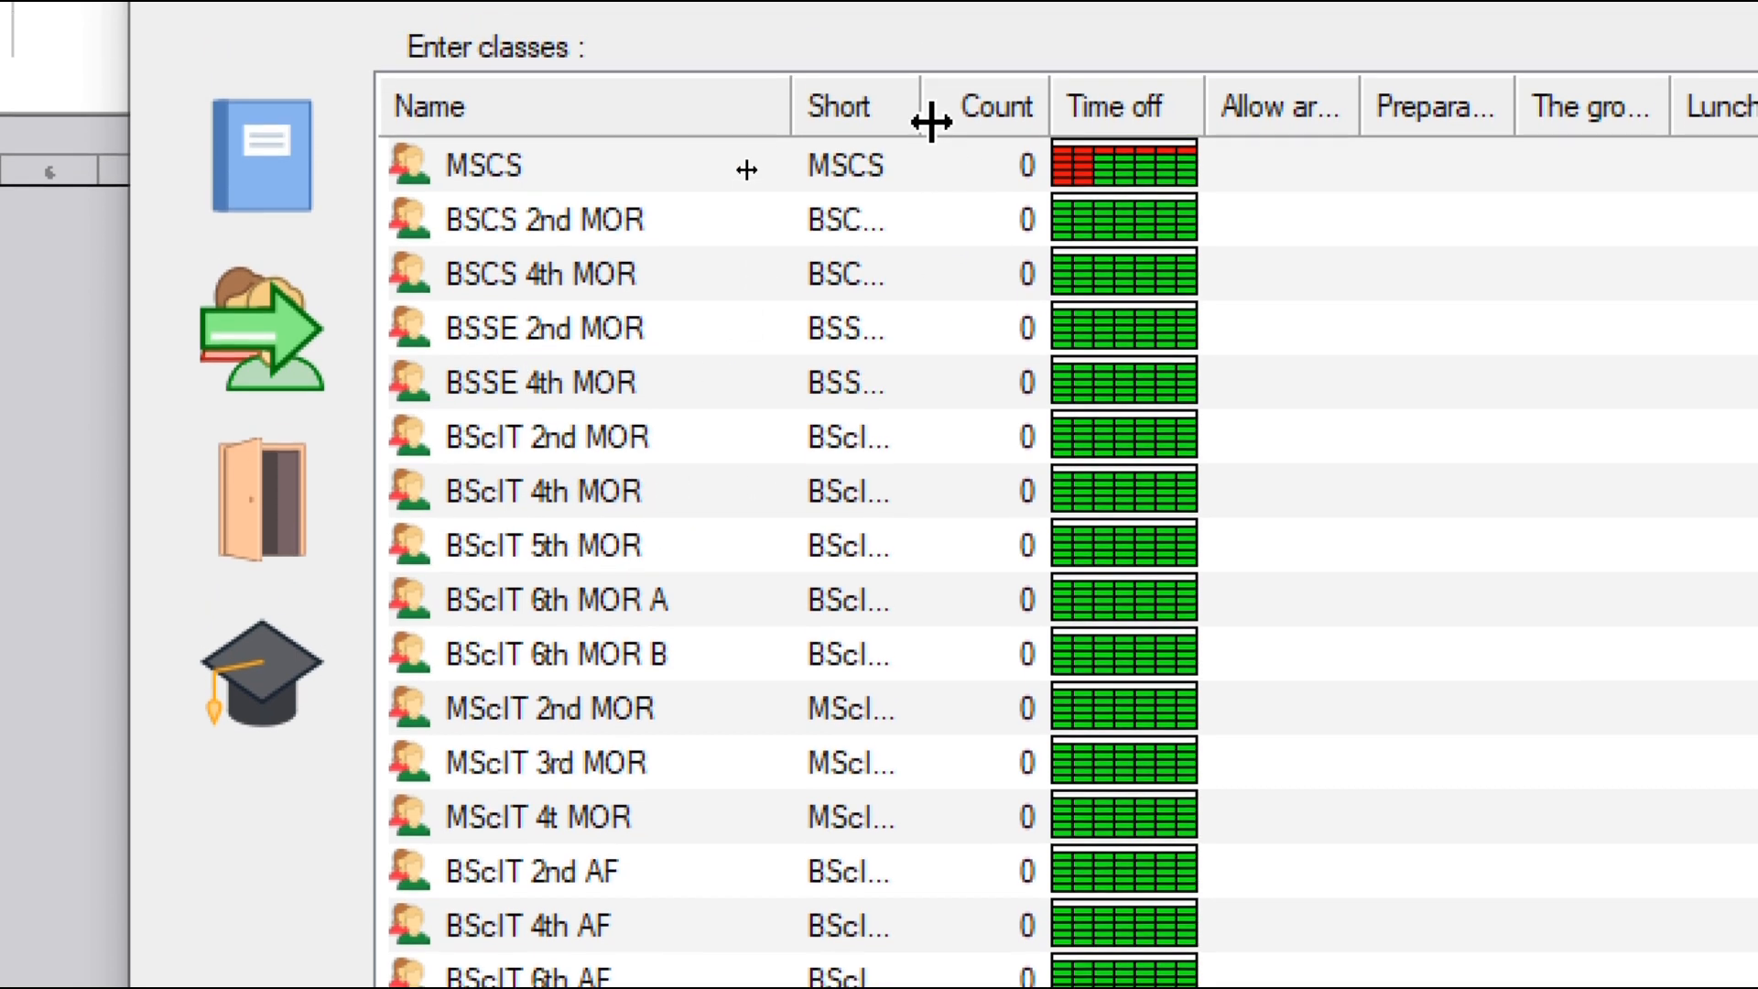
Fit the width of the Short column in the class list to its contents.
double_click(921, 46)
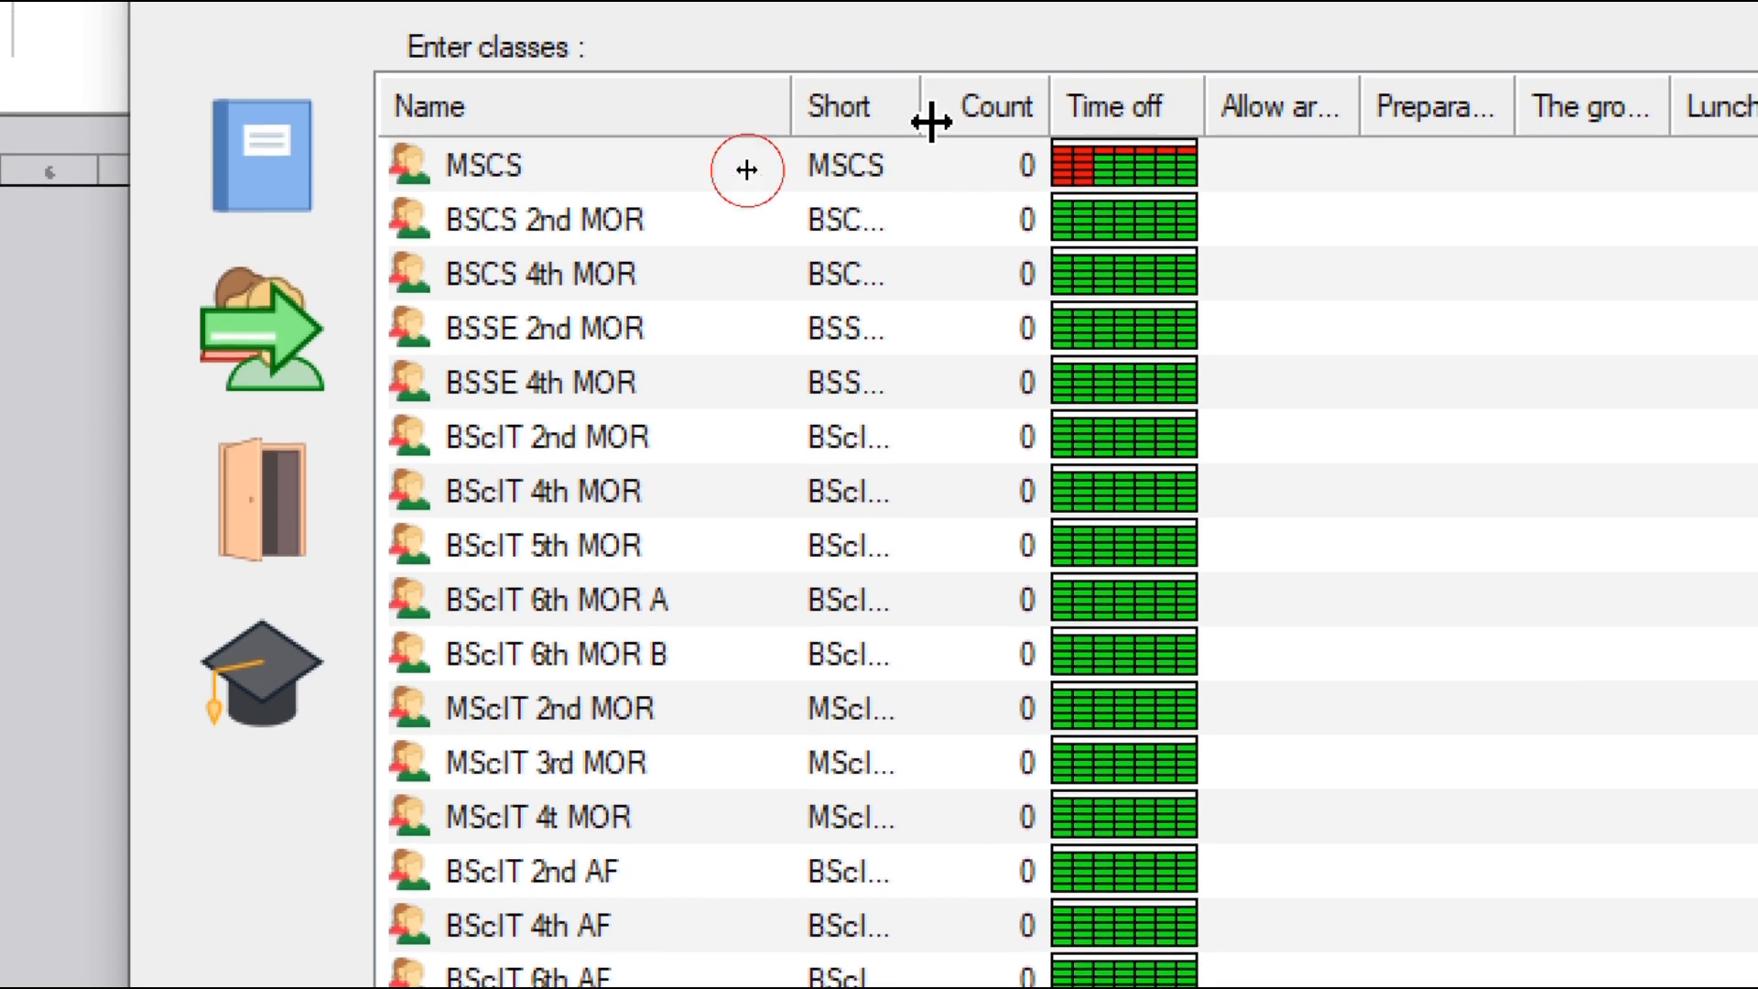